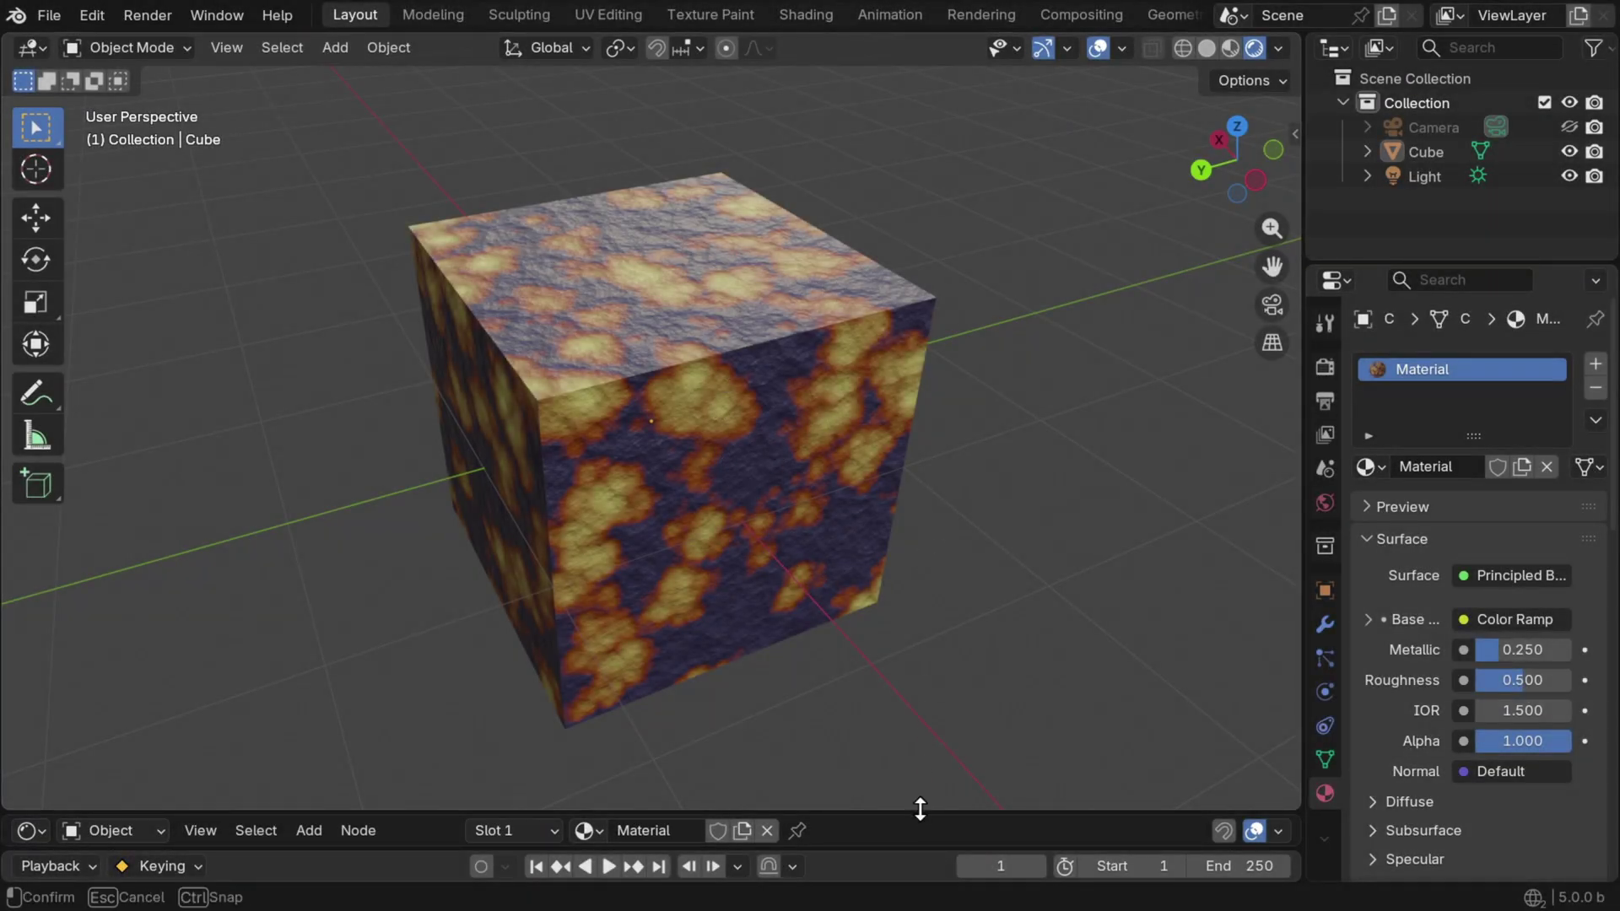
Step: Enlarge the shader editor and bring up the area options on its border with the viewport
drag(919, 806, 875, 357)
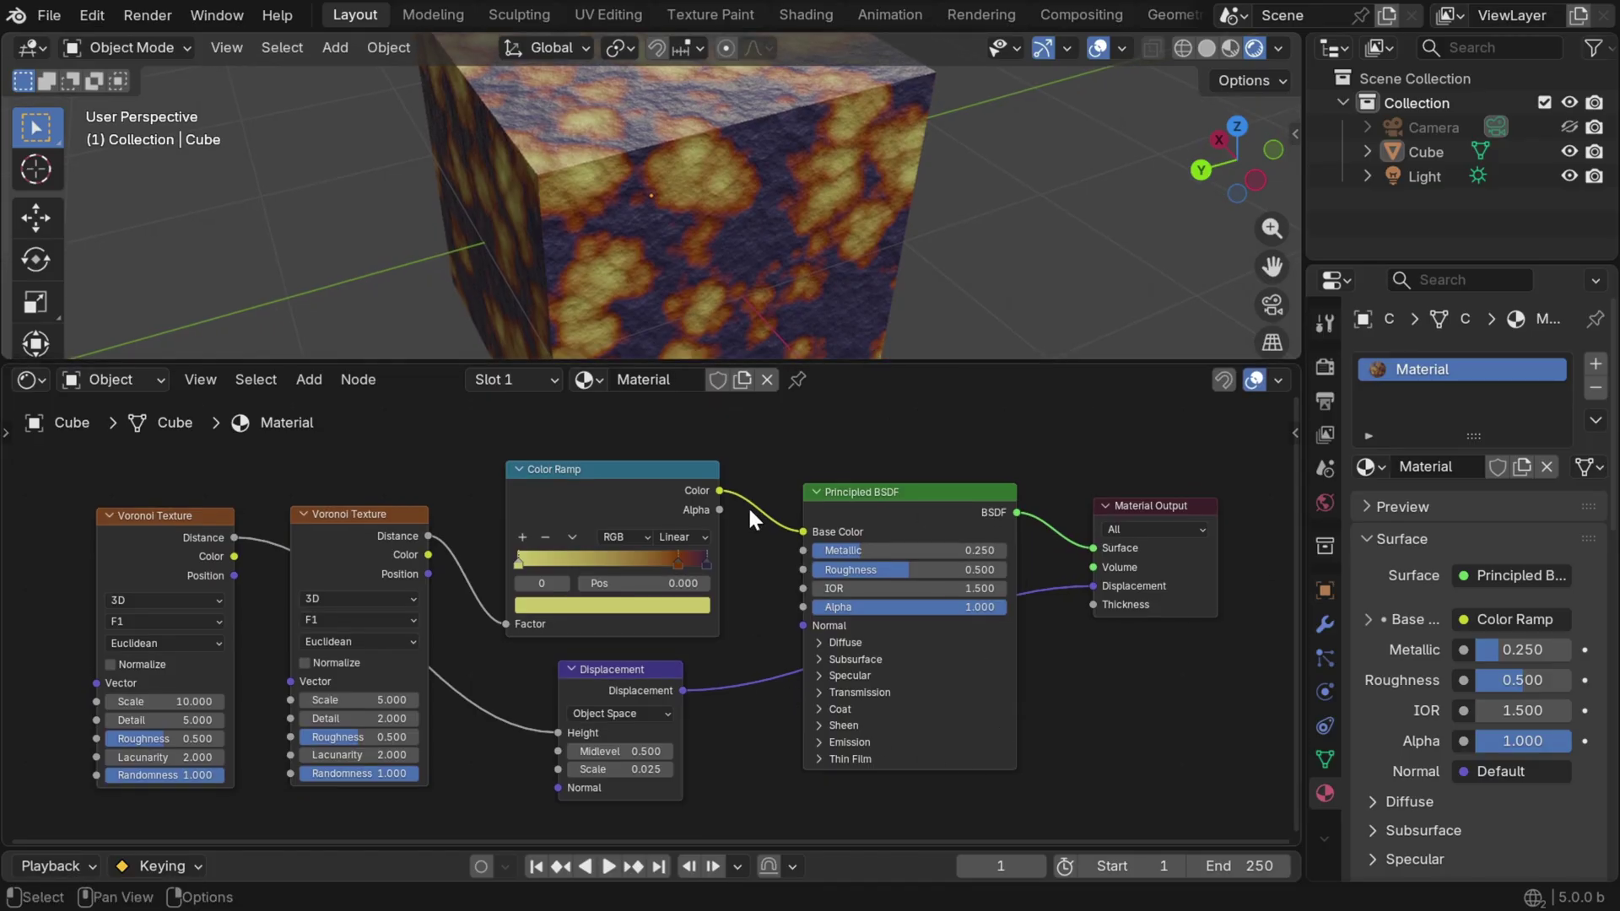
right_click(976, 358)
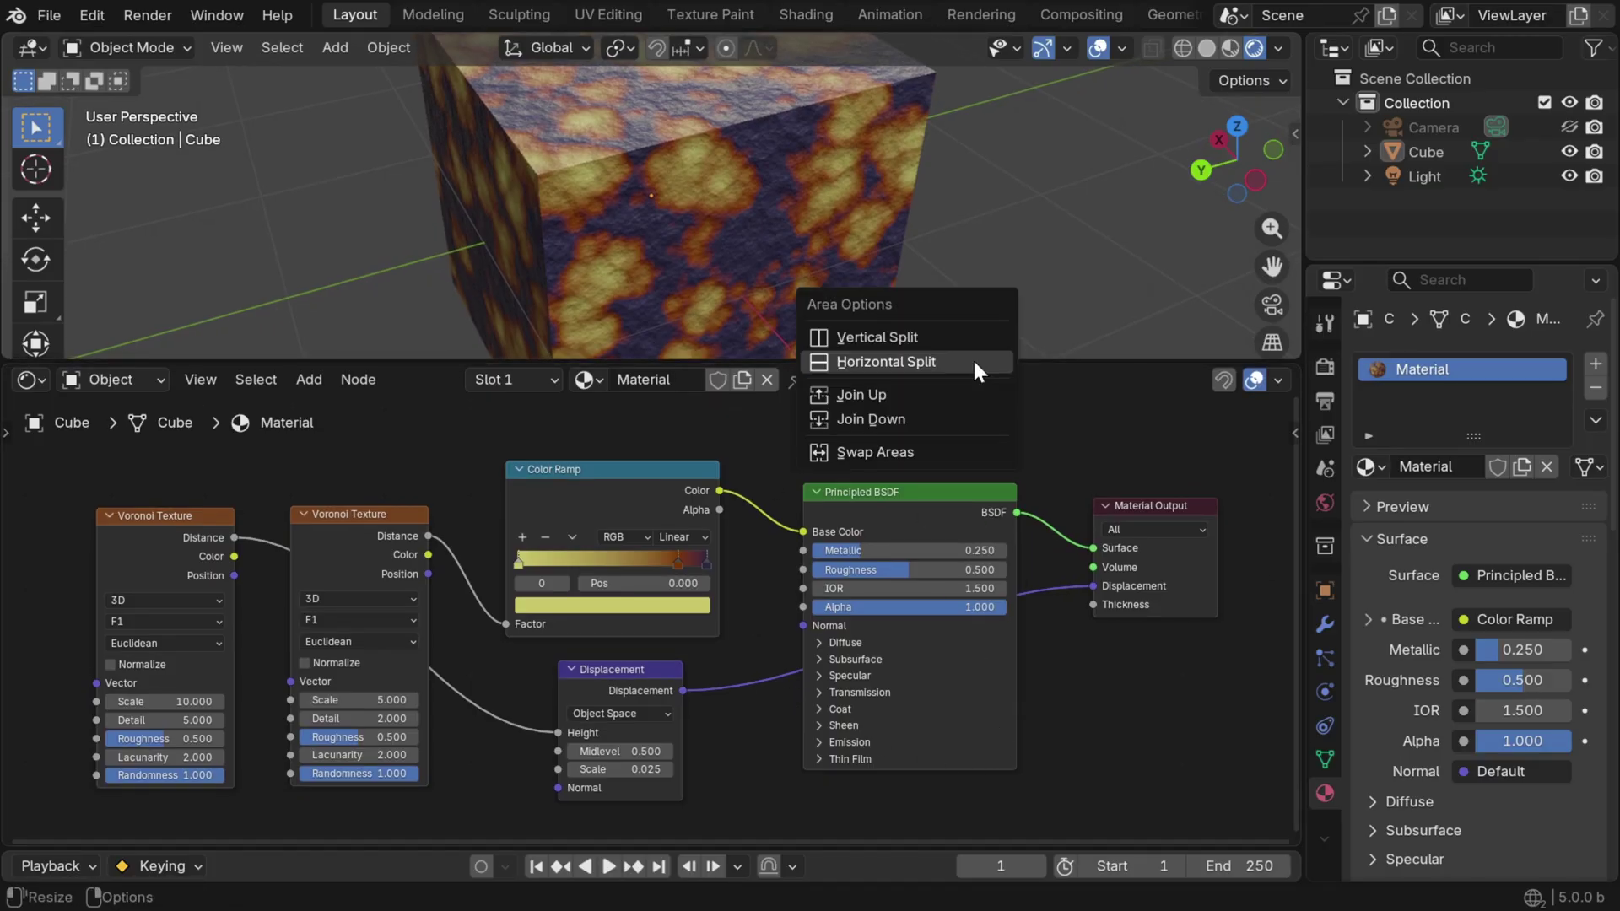
Step: Join the shader editor into the 3D viewport and hide the Cube
click(944, 412)
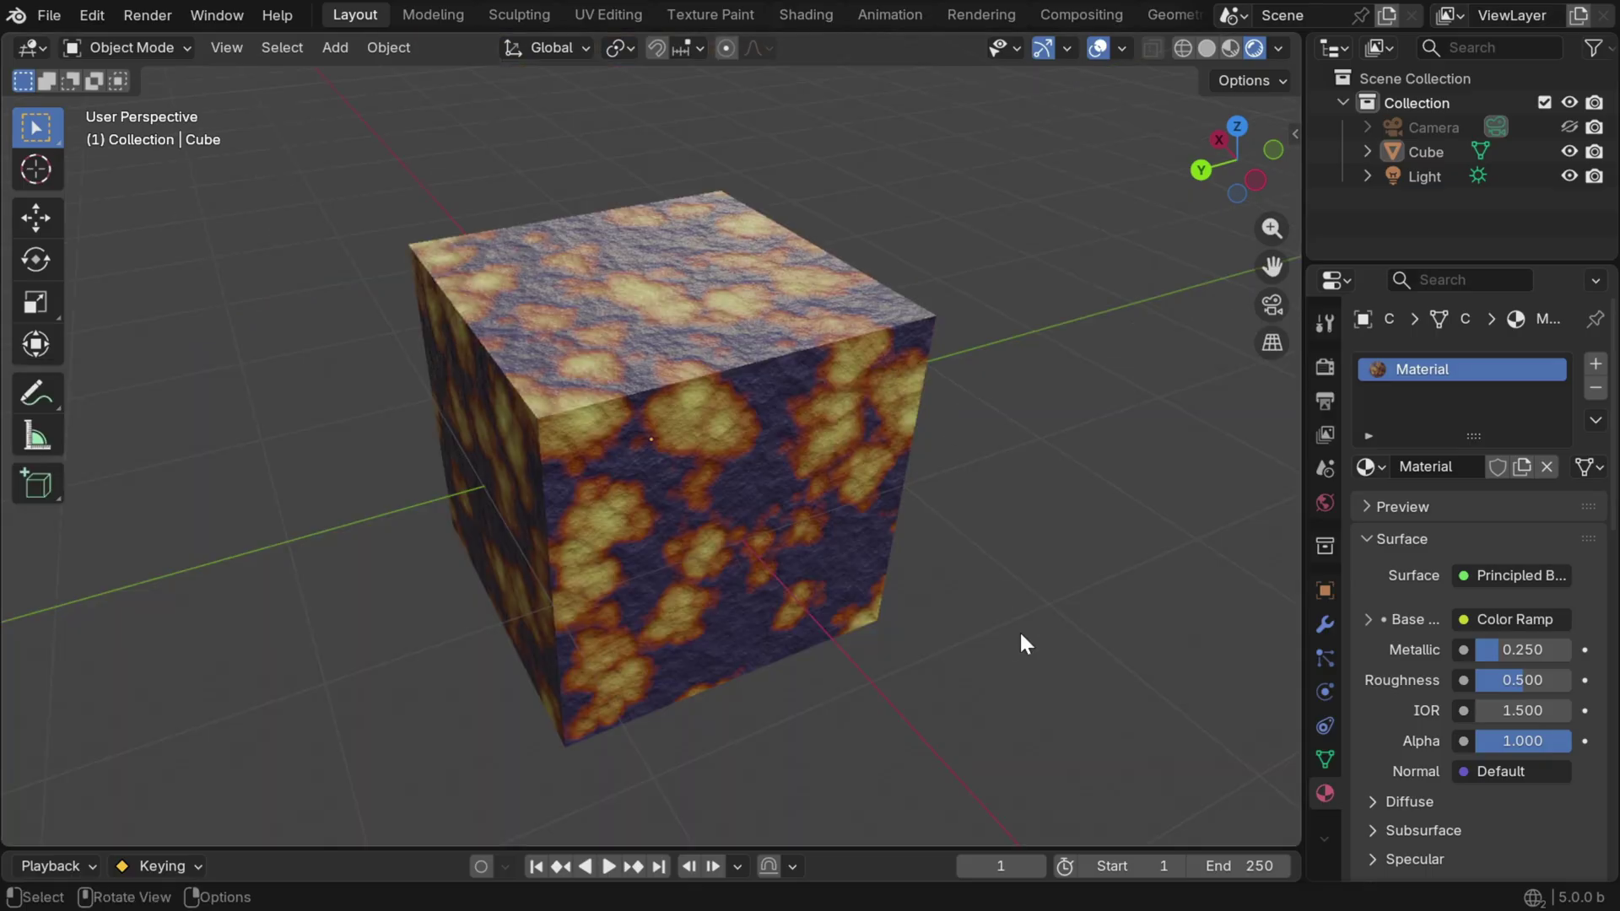
middle_drag(1014, 646, 1017, 682)
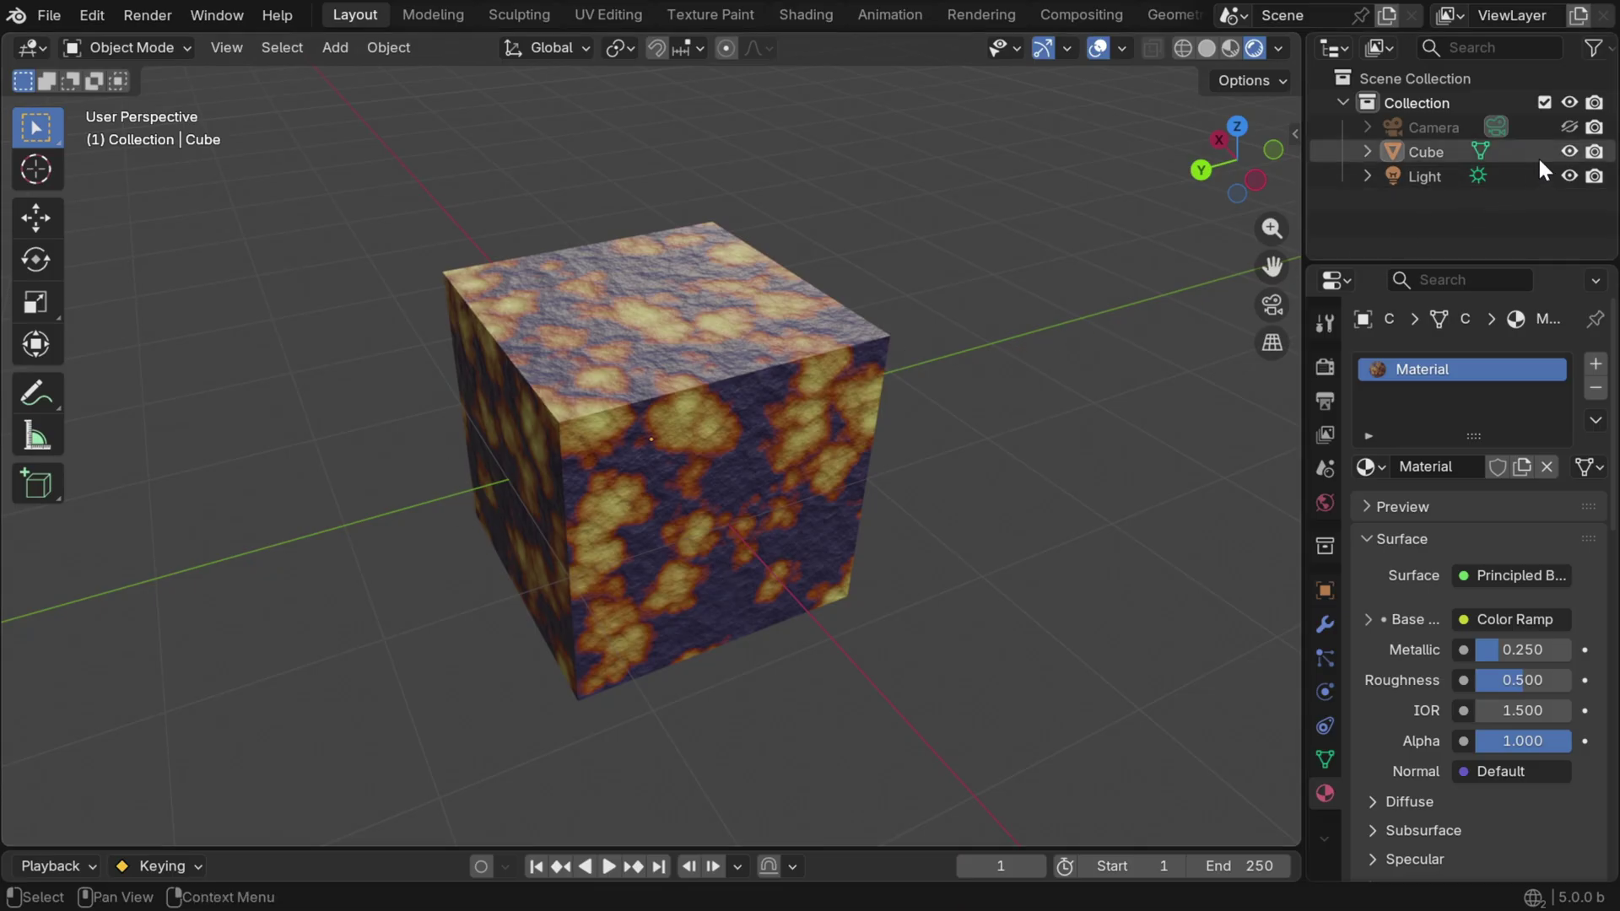
click(1568, 151)
Step: Add a plane mesh and assign the existing 'Material' to it
click(337, 49)
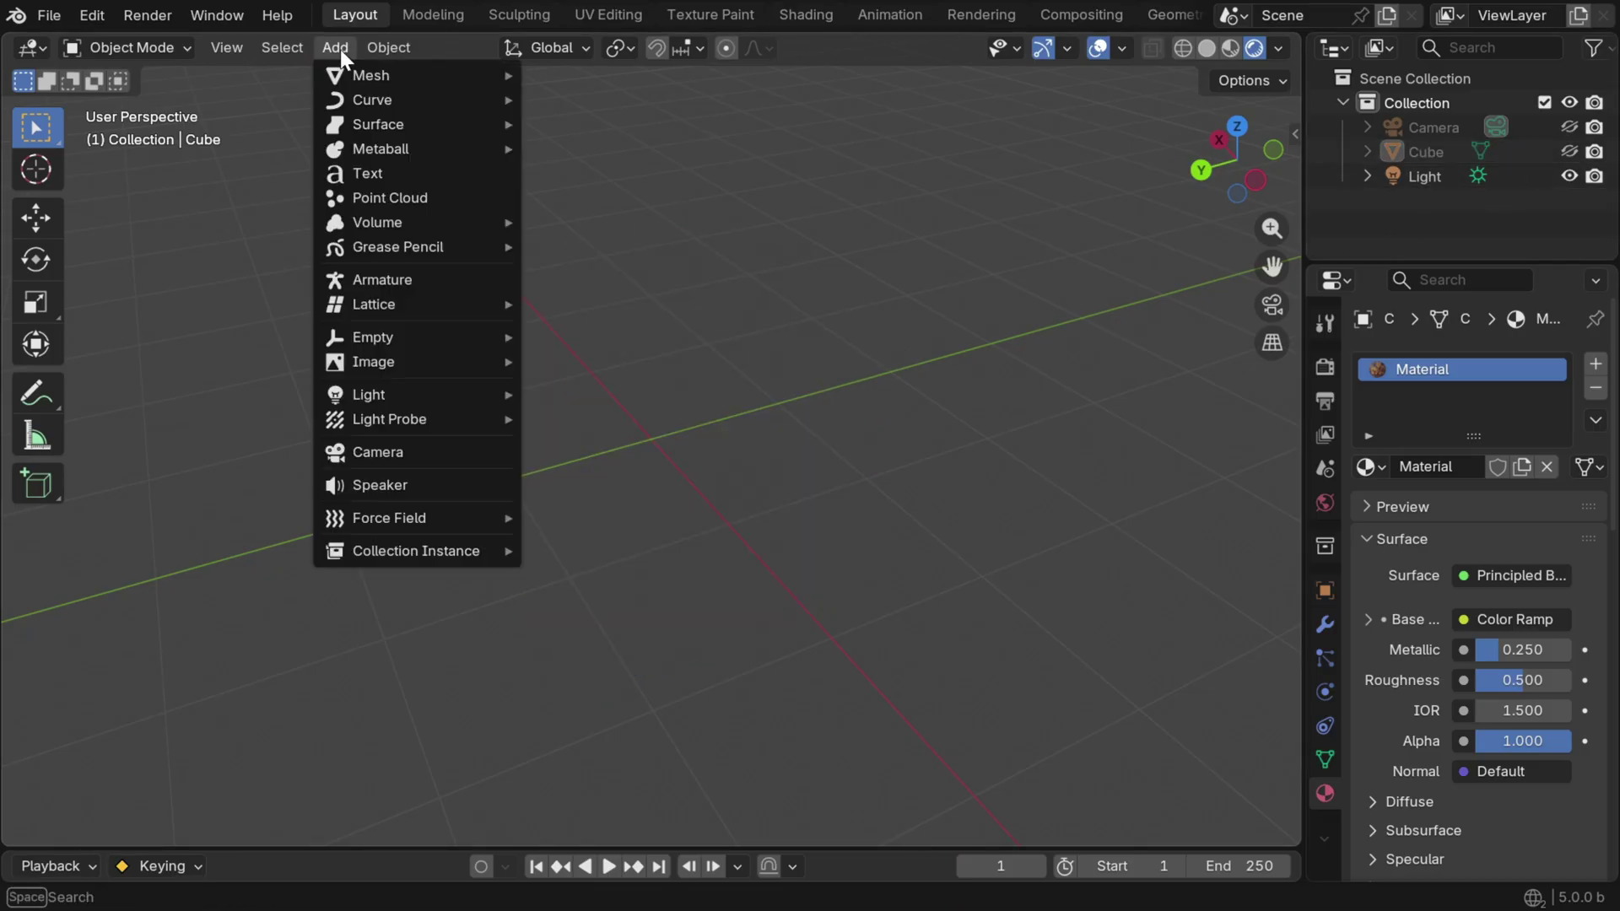
mouse_move(473, 75)
click(602, 76)
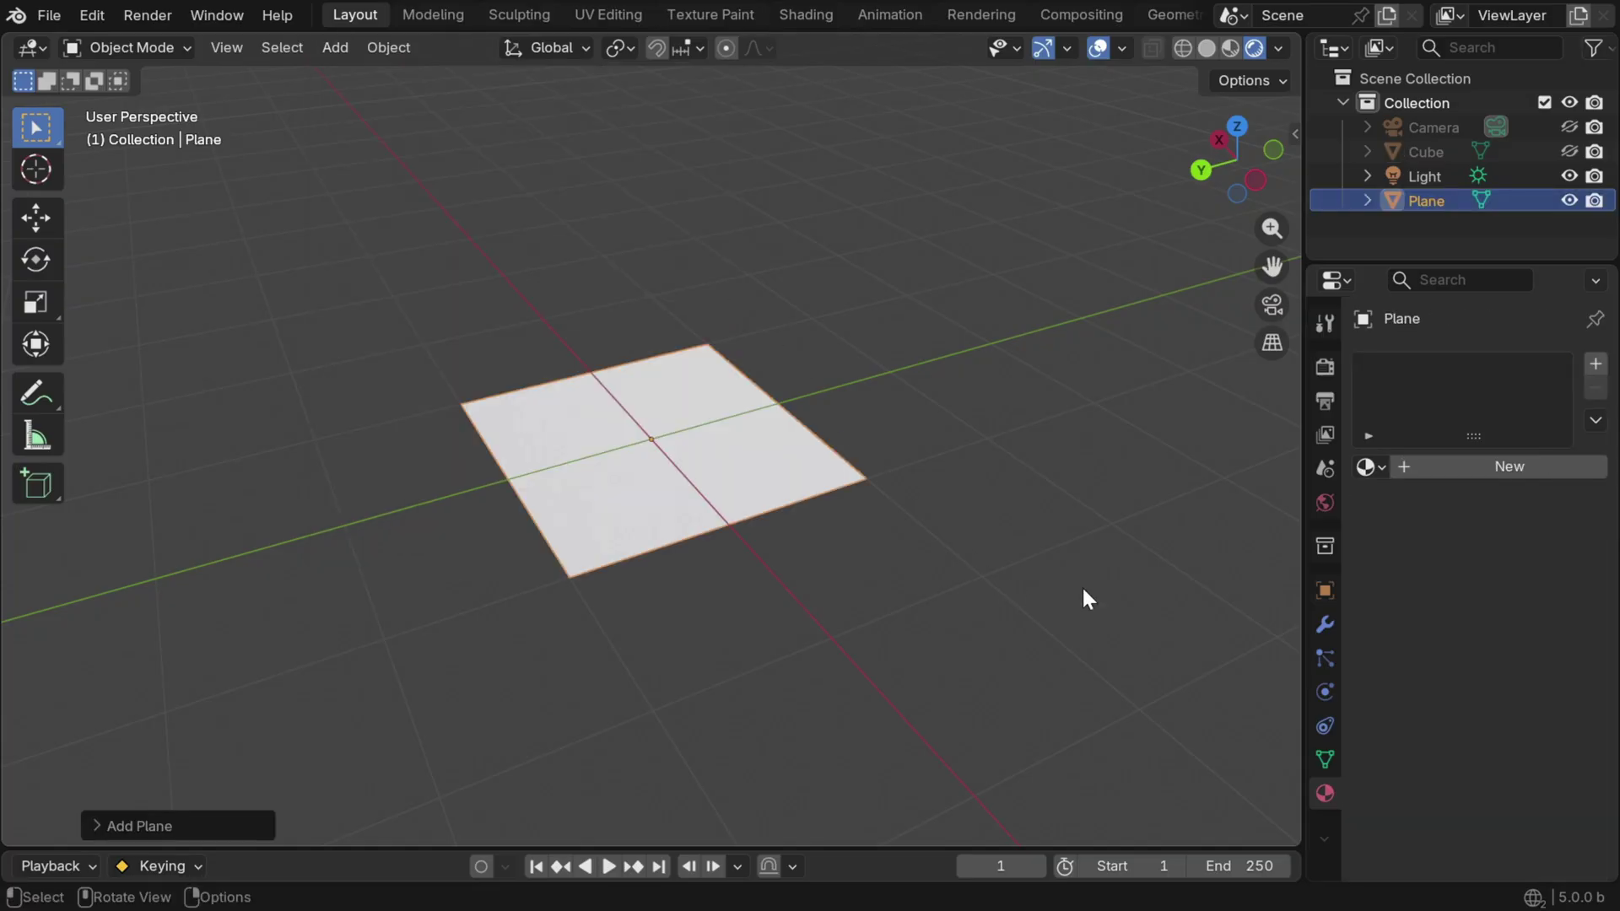
click(1370, 467)
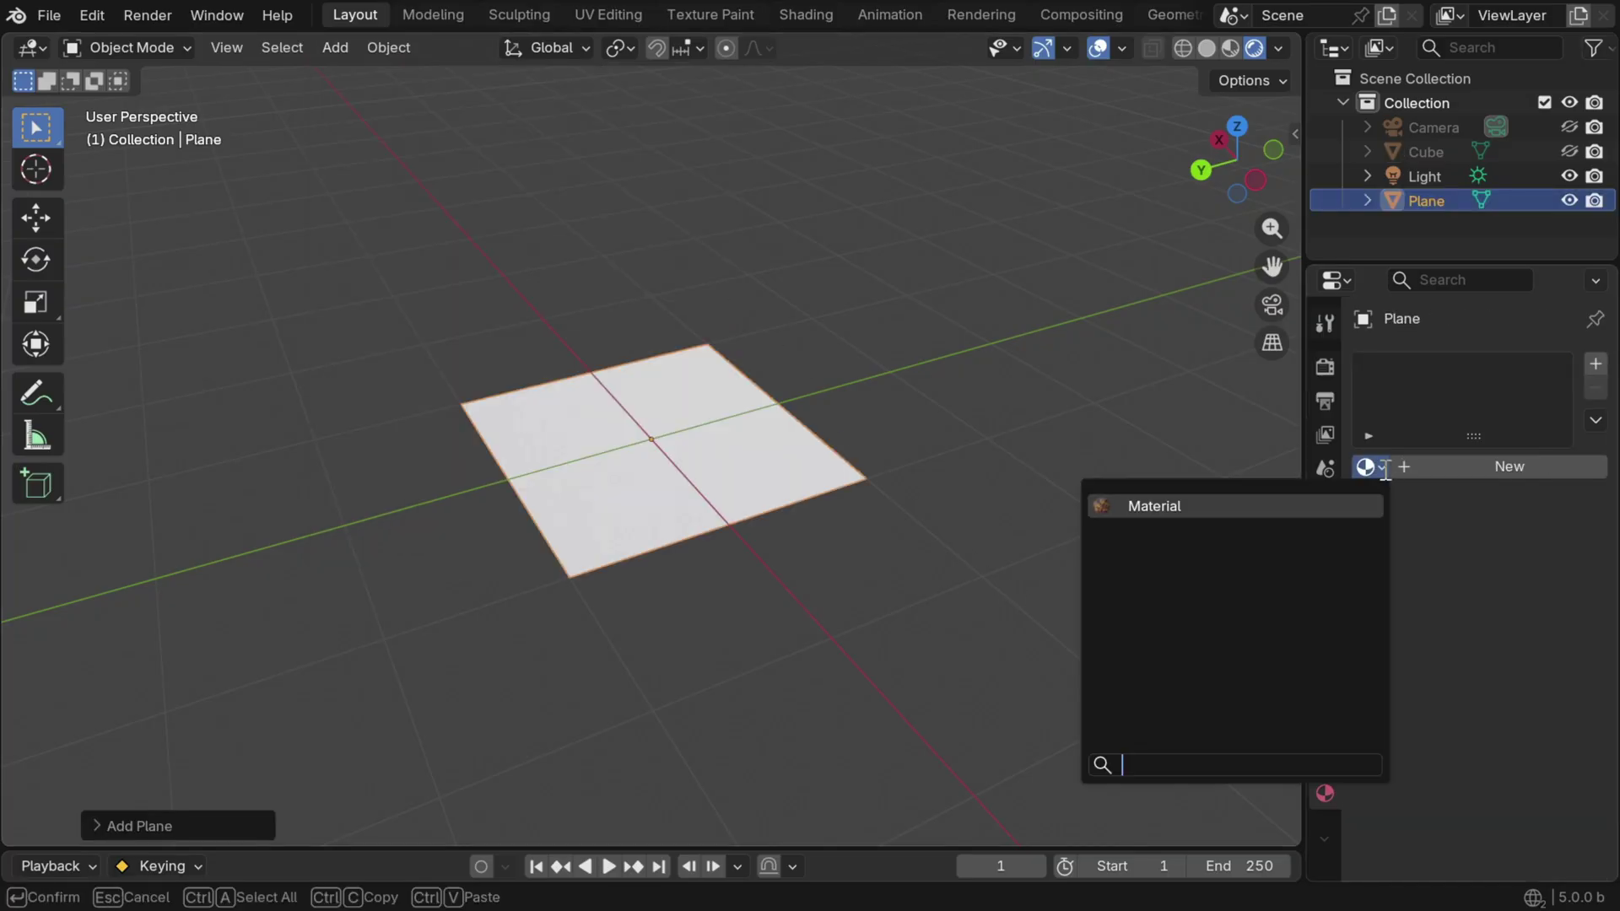
click(1192, 507)
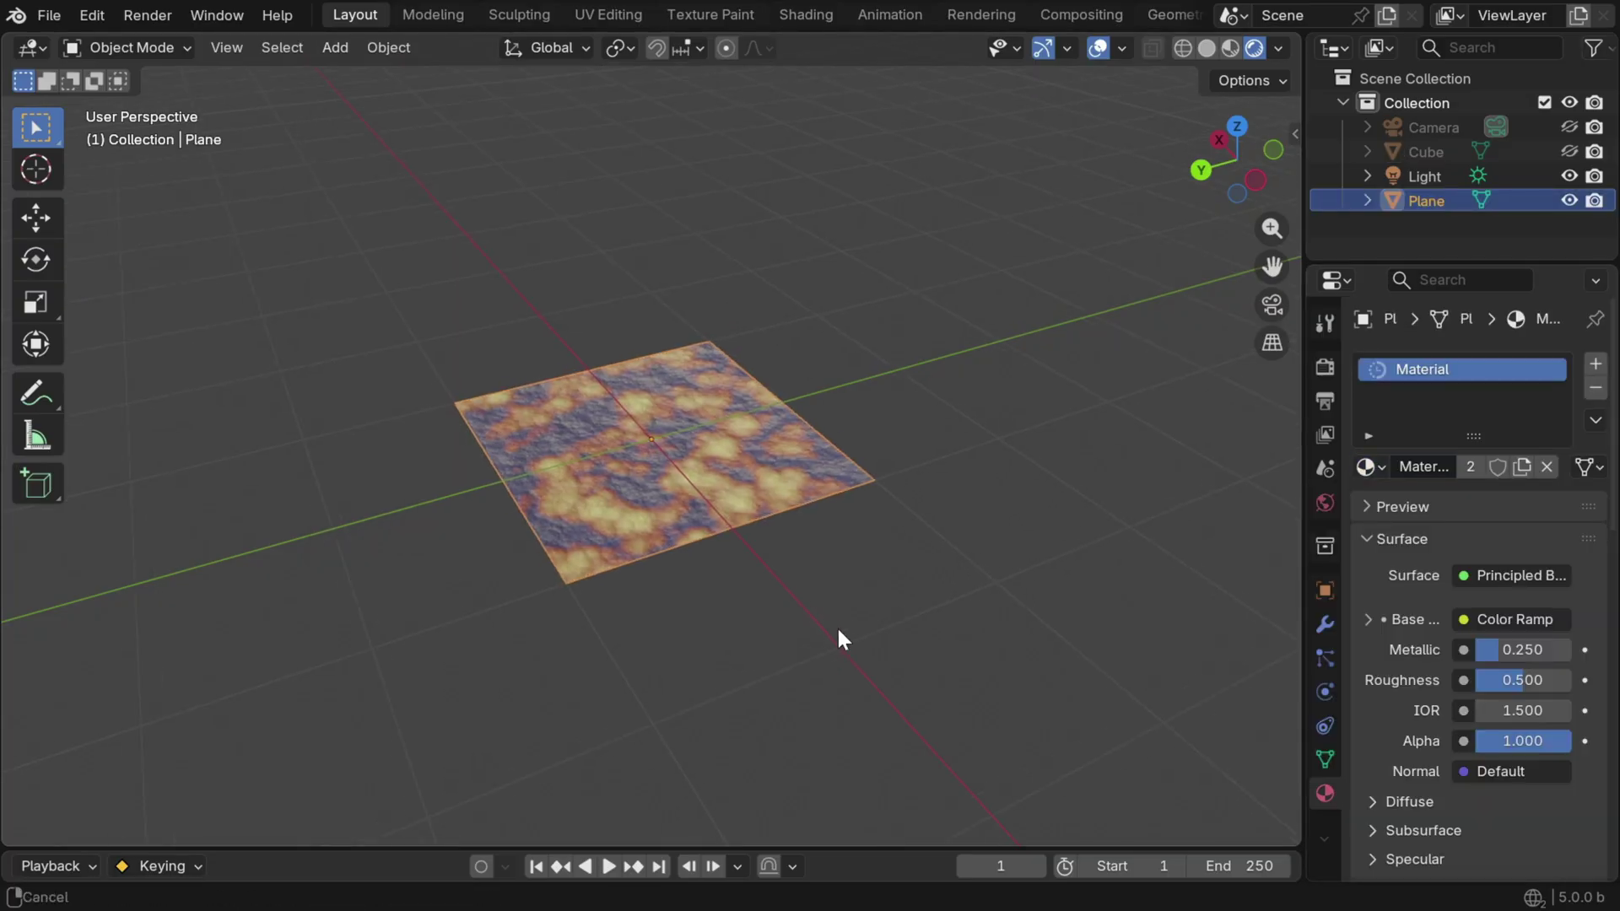
Step: Select the Light and display the World surface settings: a Mix Shader of two Backgrounds
middle_drag(832, 559, 810, 612)
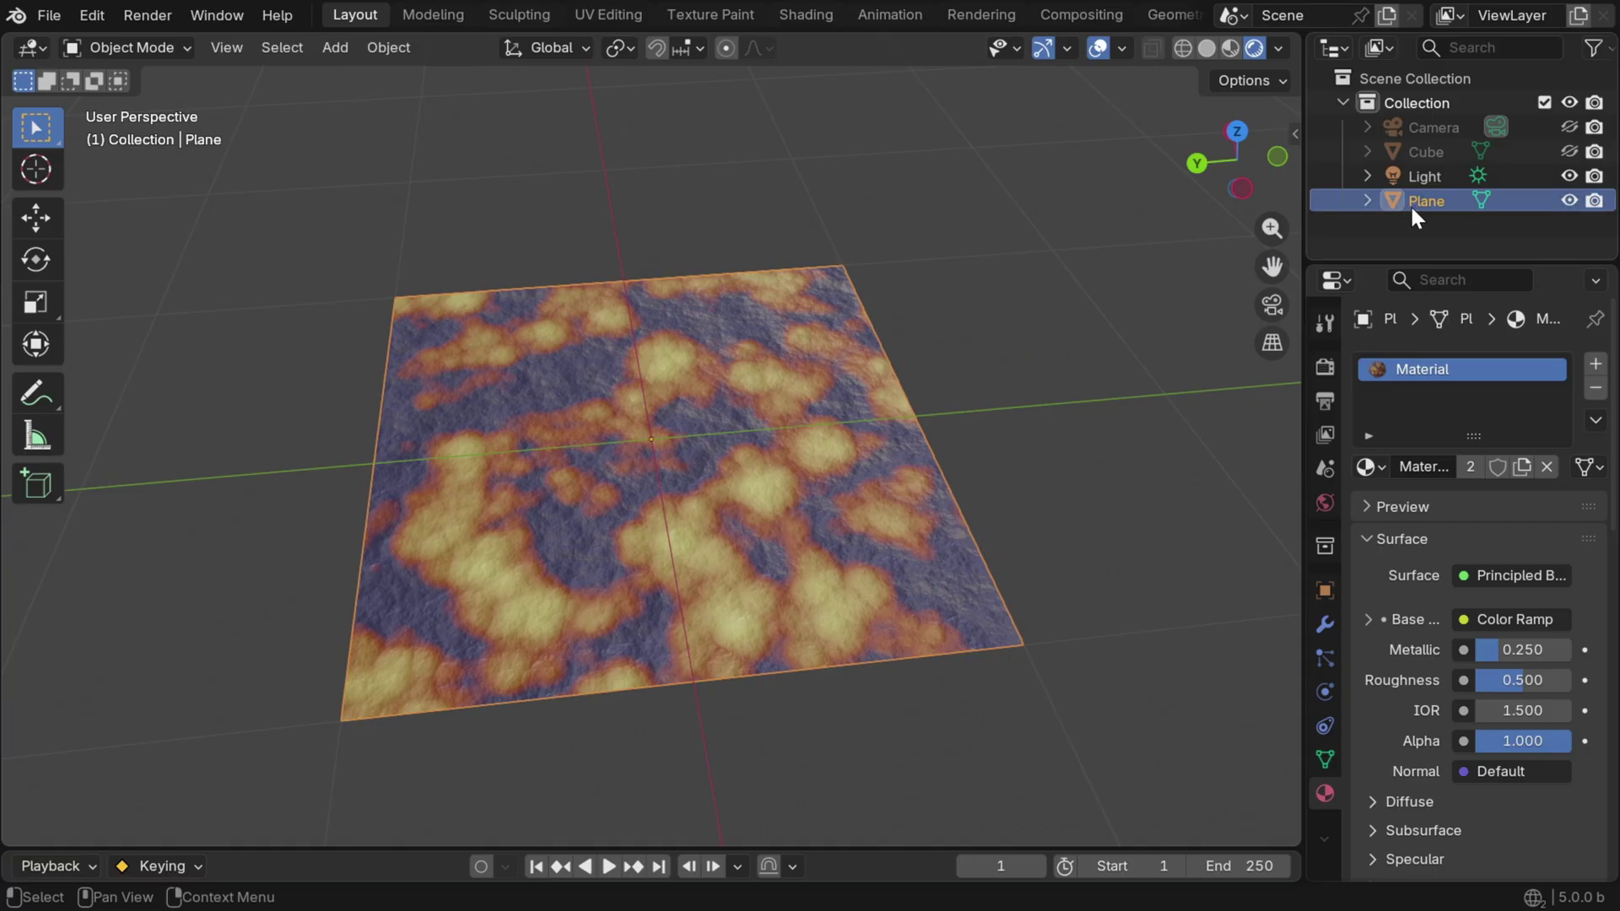
click(1425, 175)
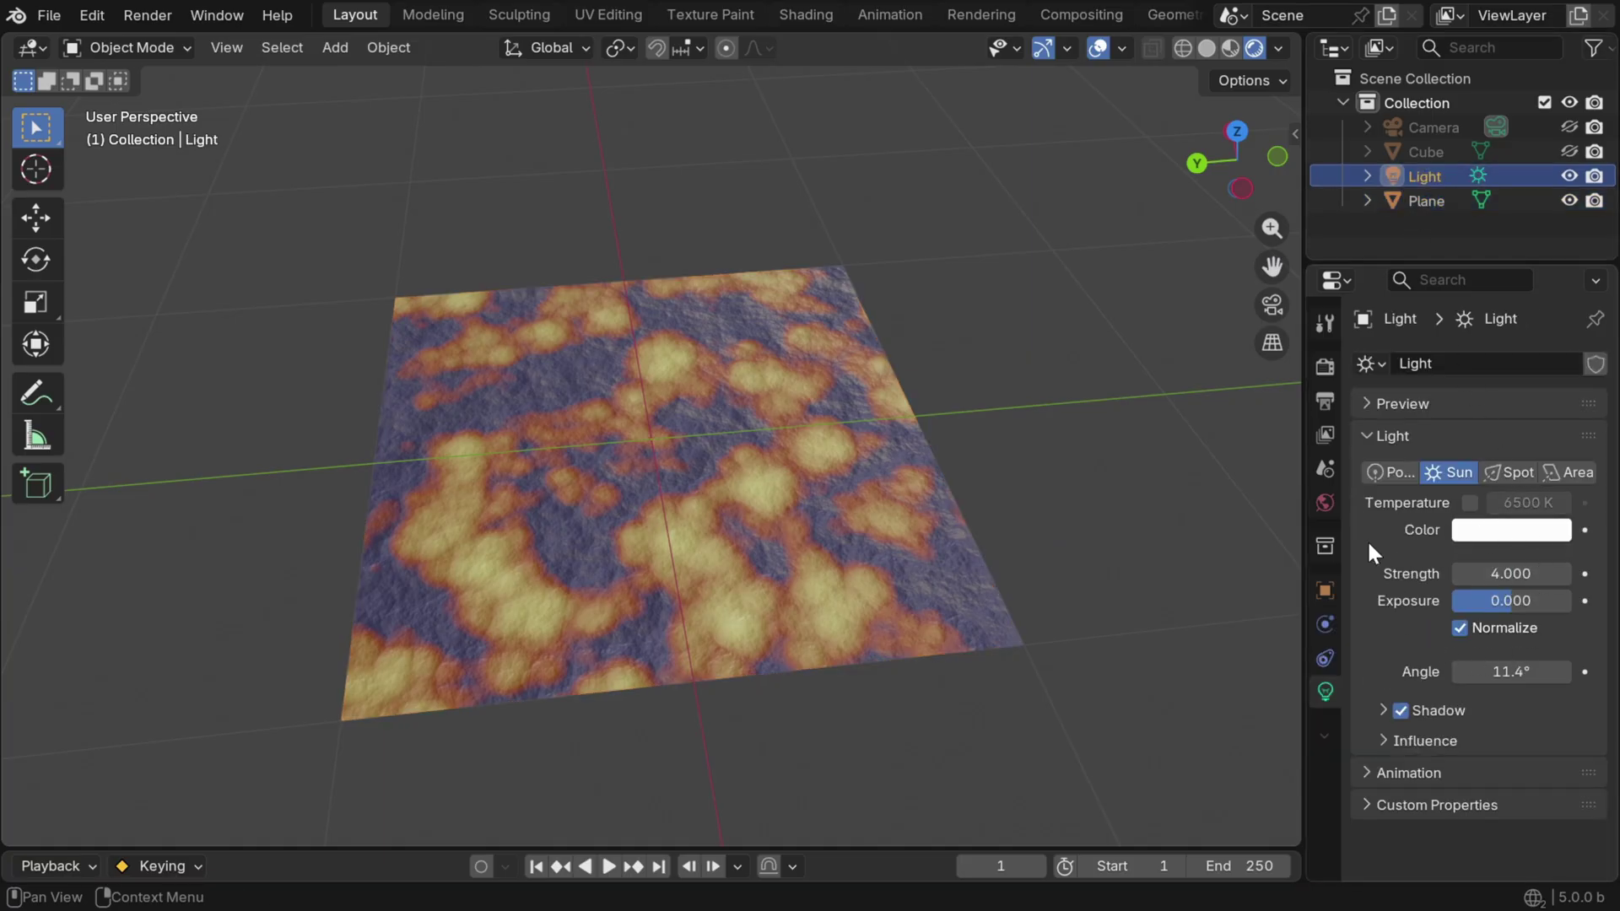
click(1323, 501)
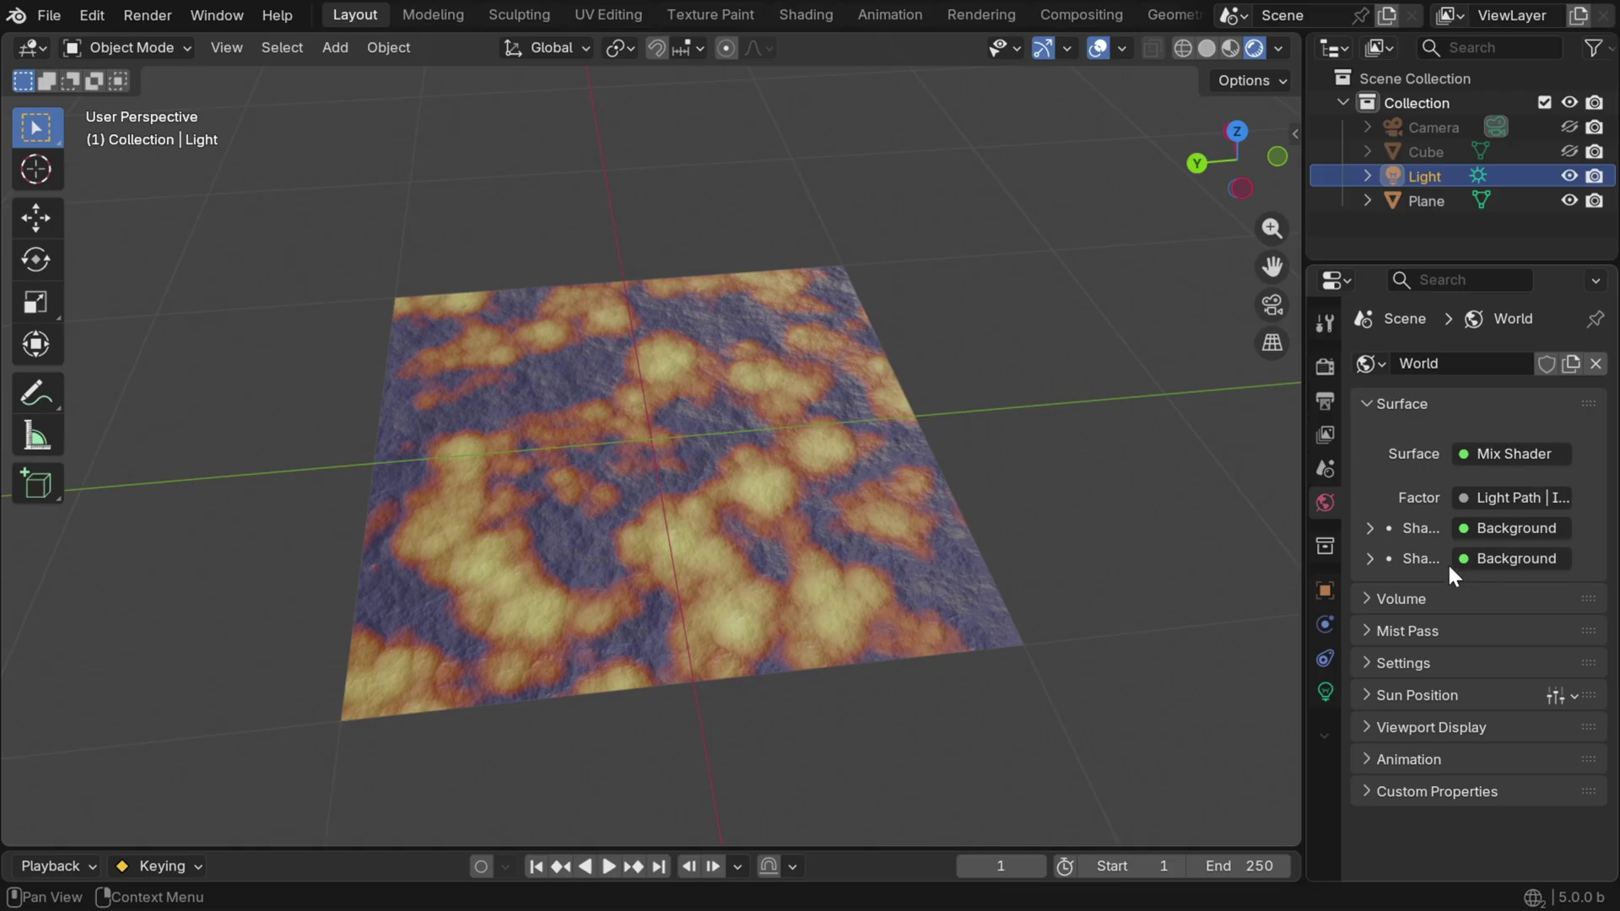
Step: Turn the main area into a Shader Editor showing the Plane's Object material nodes
click(39, 45)
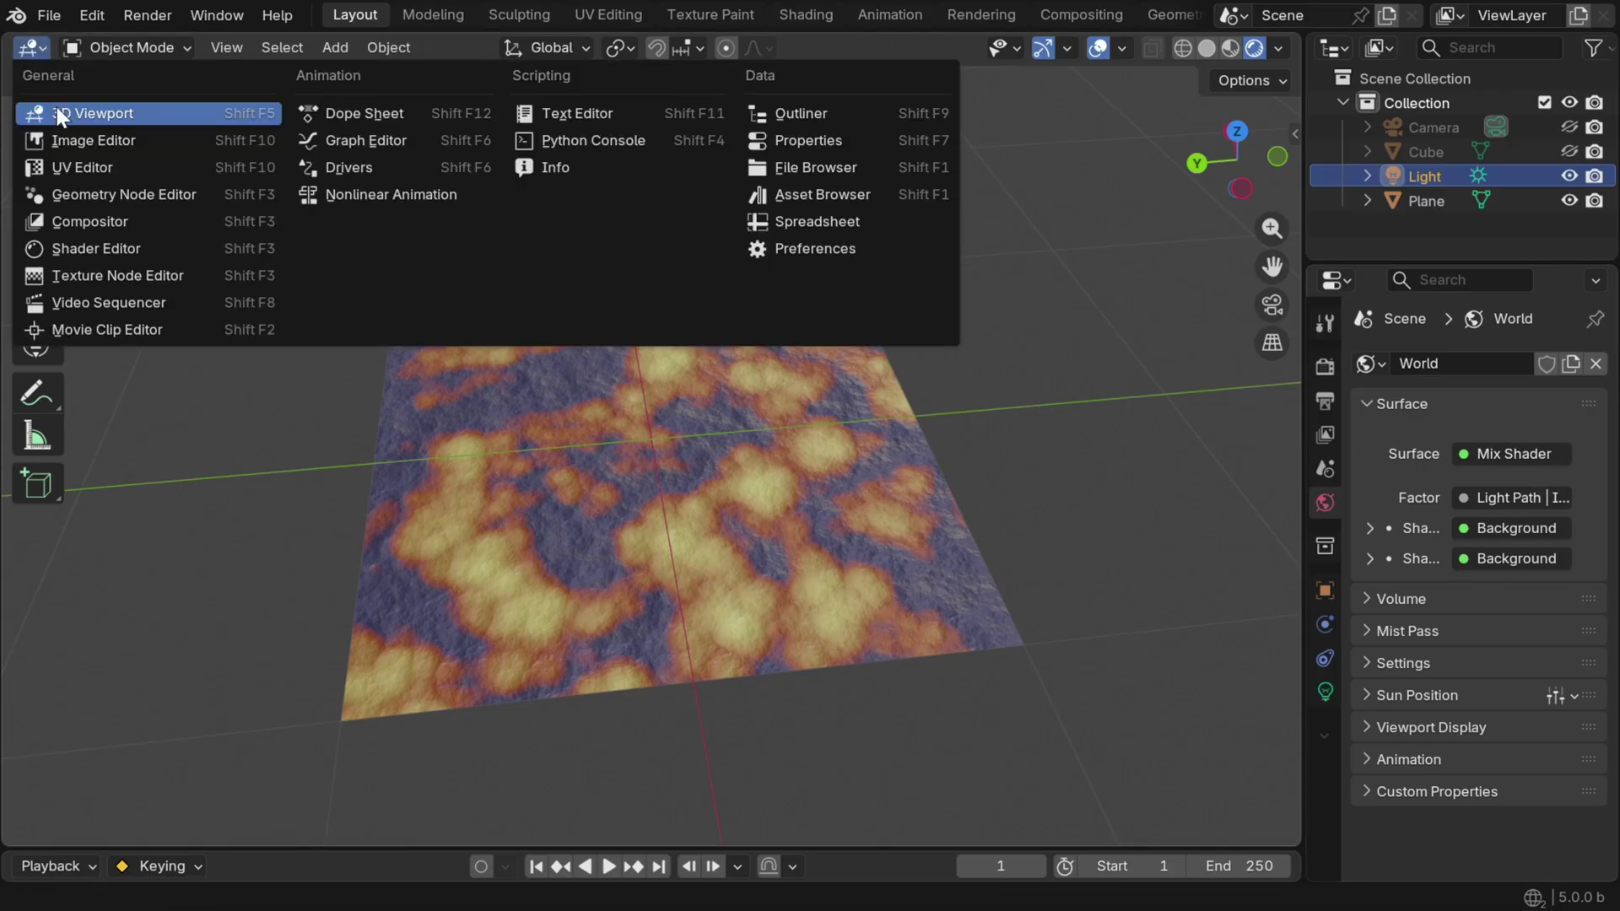
click(89, 246)
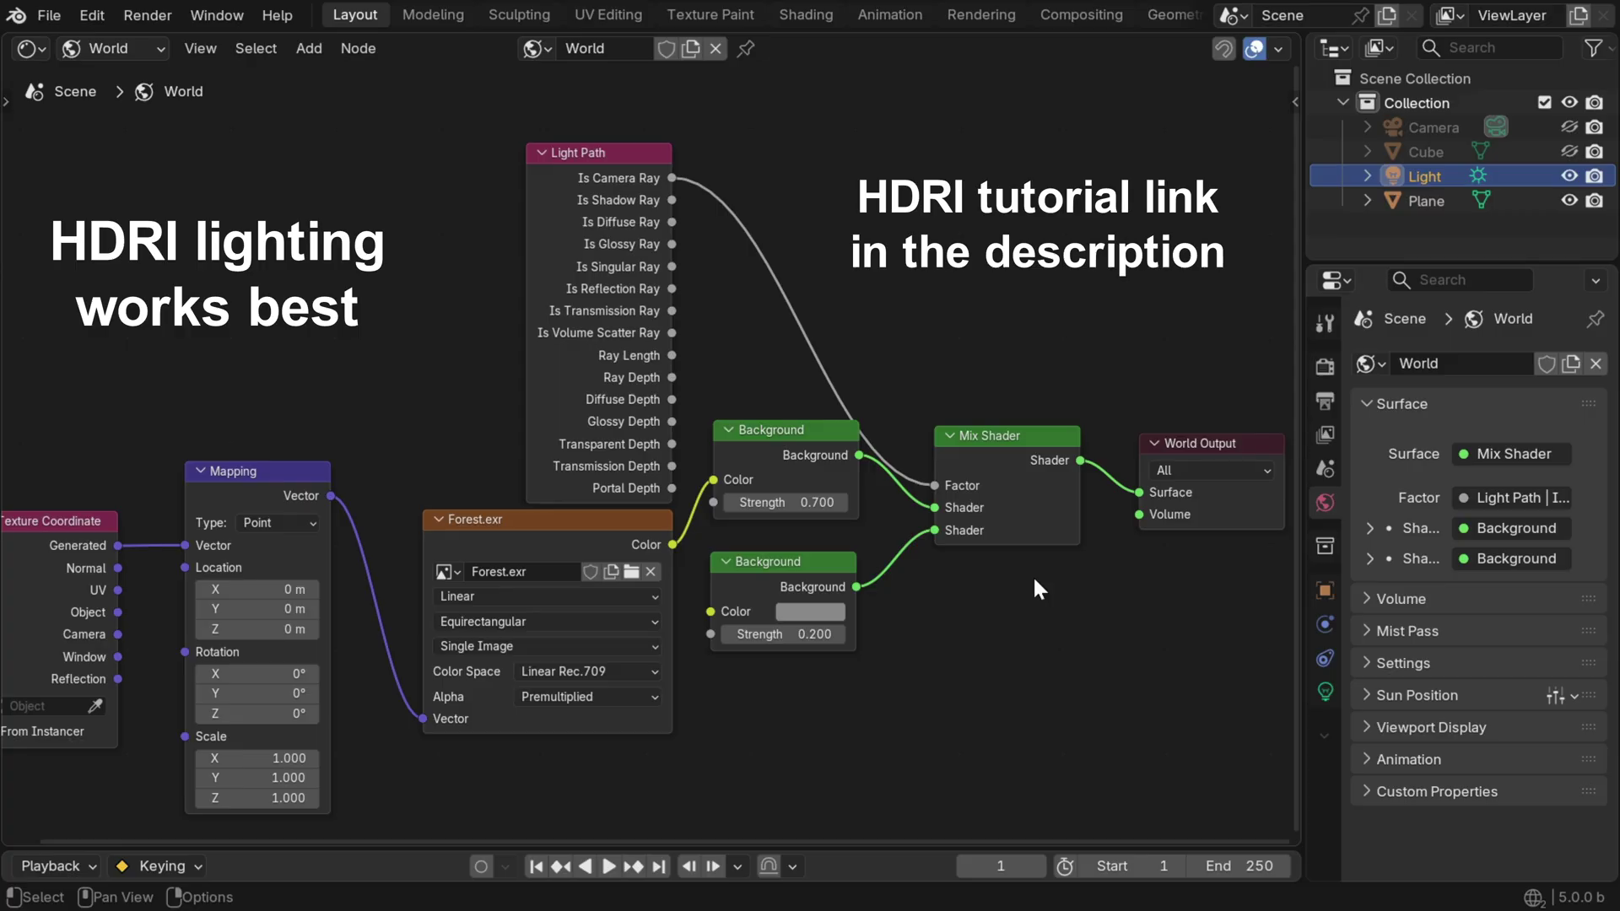
click(1427, 201)
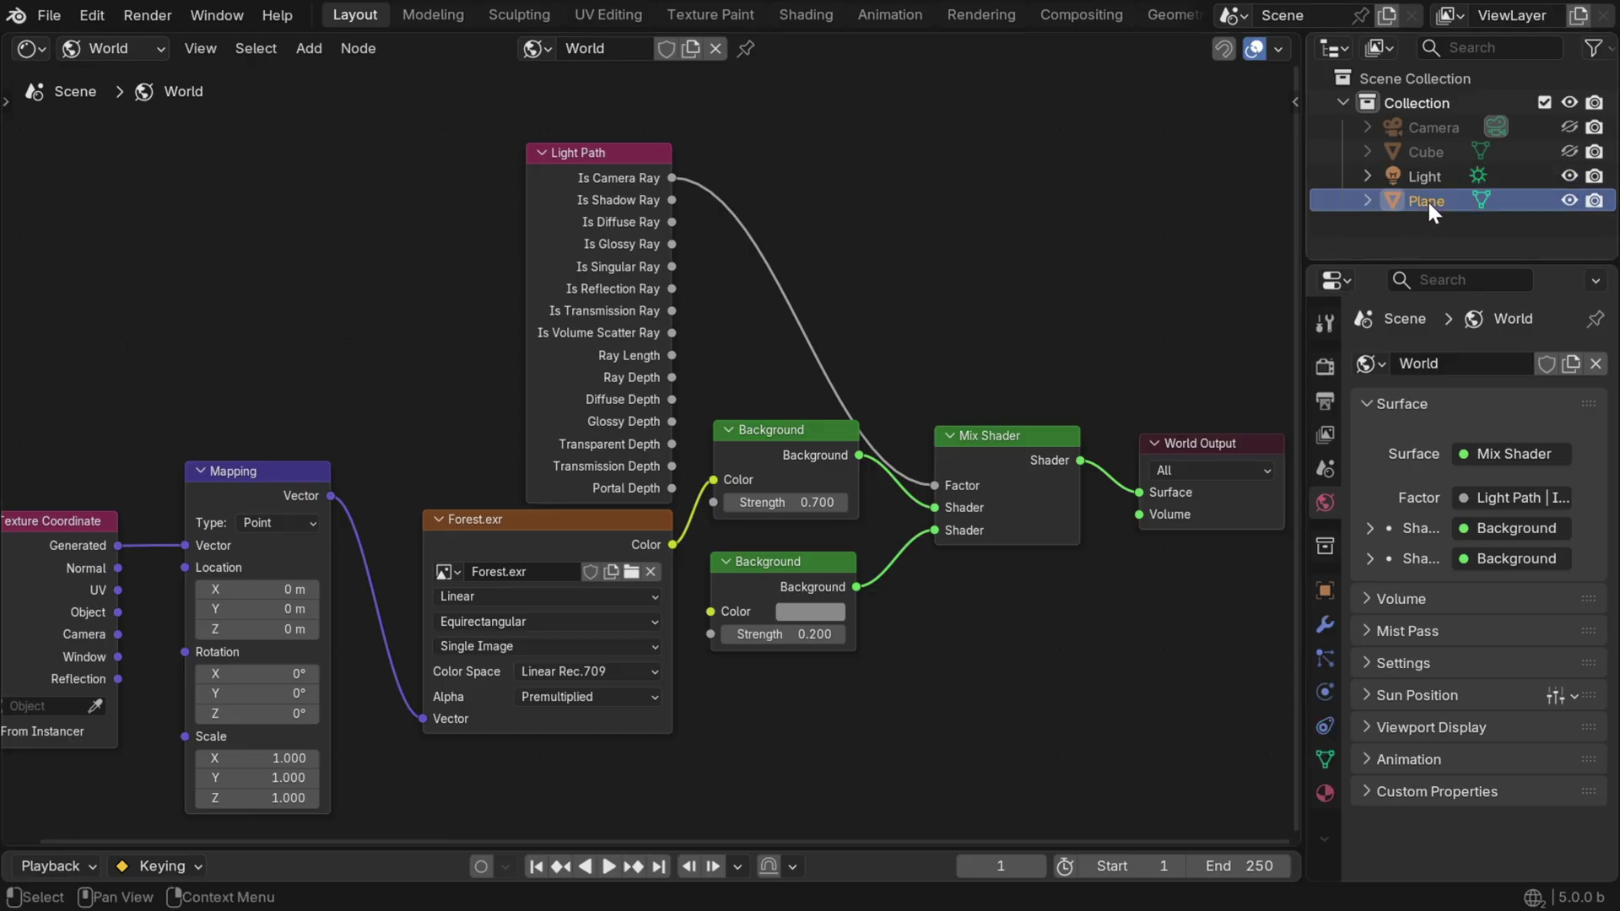
click(165, 53)
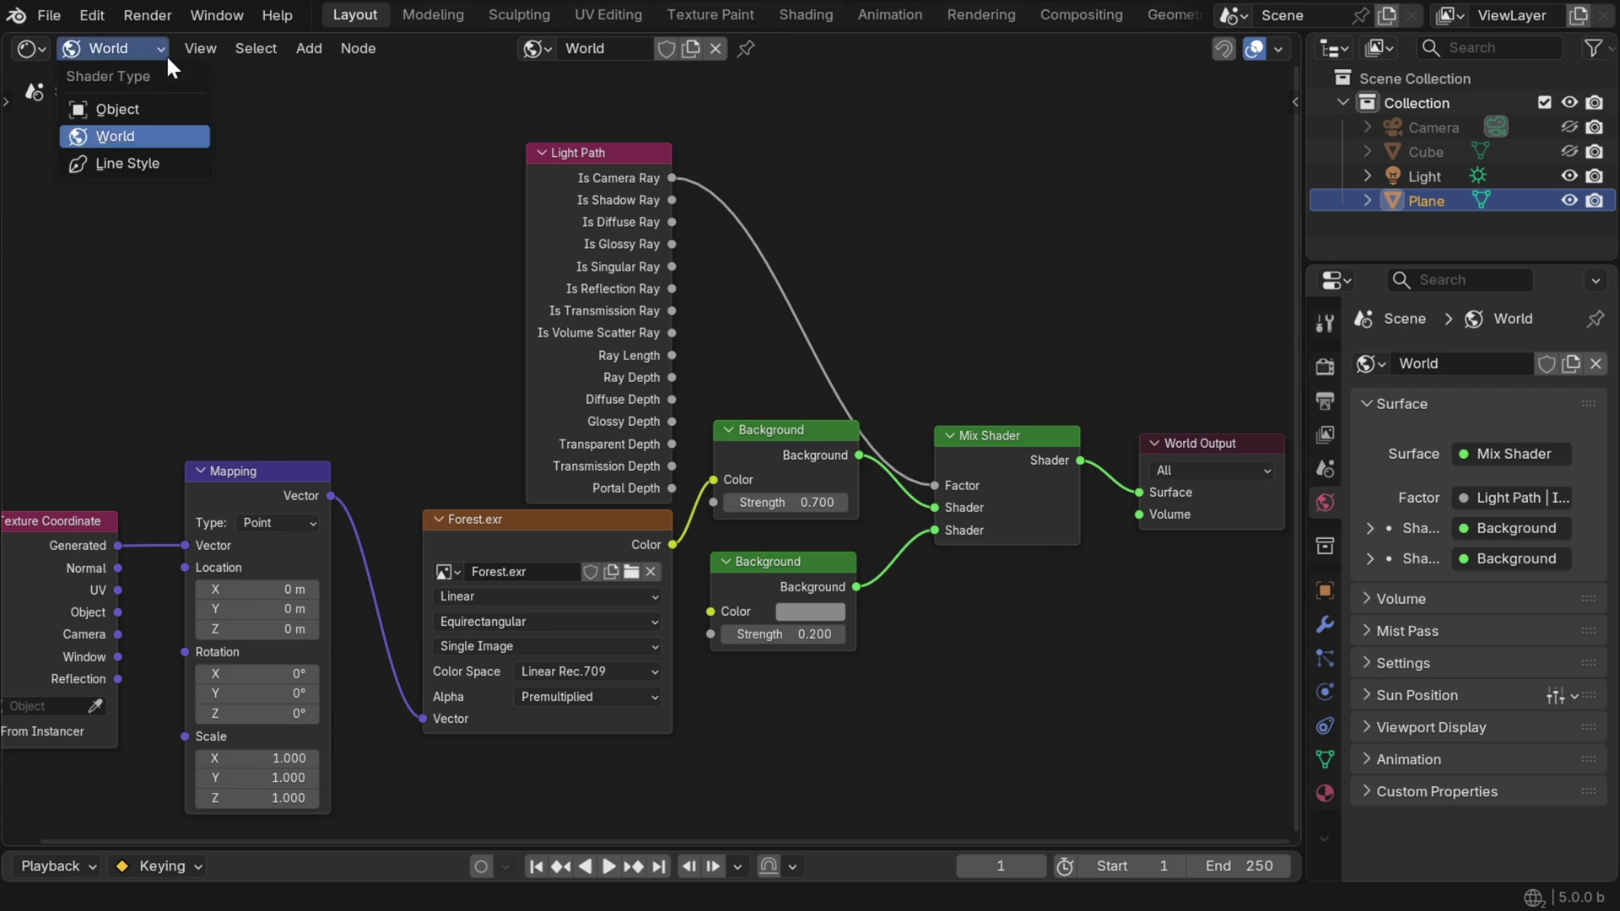
click(165, 113)
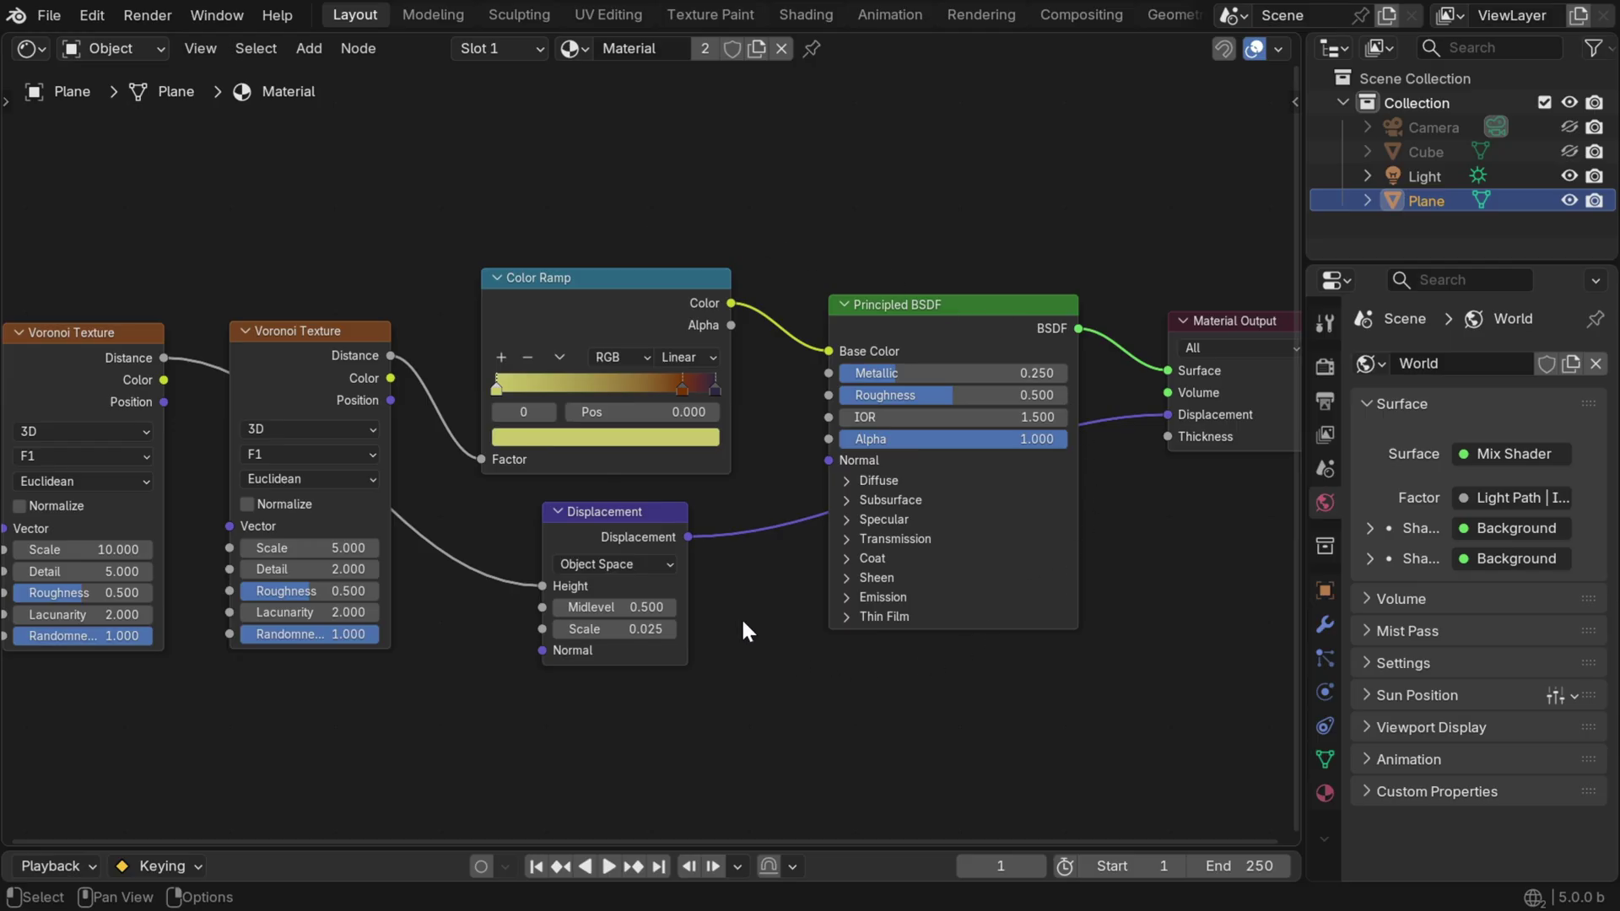
Step: Add an unconnected Image Texture node above the Principled BSDF and make it active
click(310, 49)
mouse_move(361, 214)
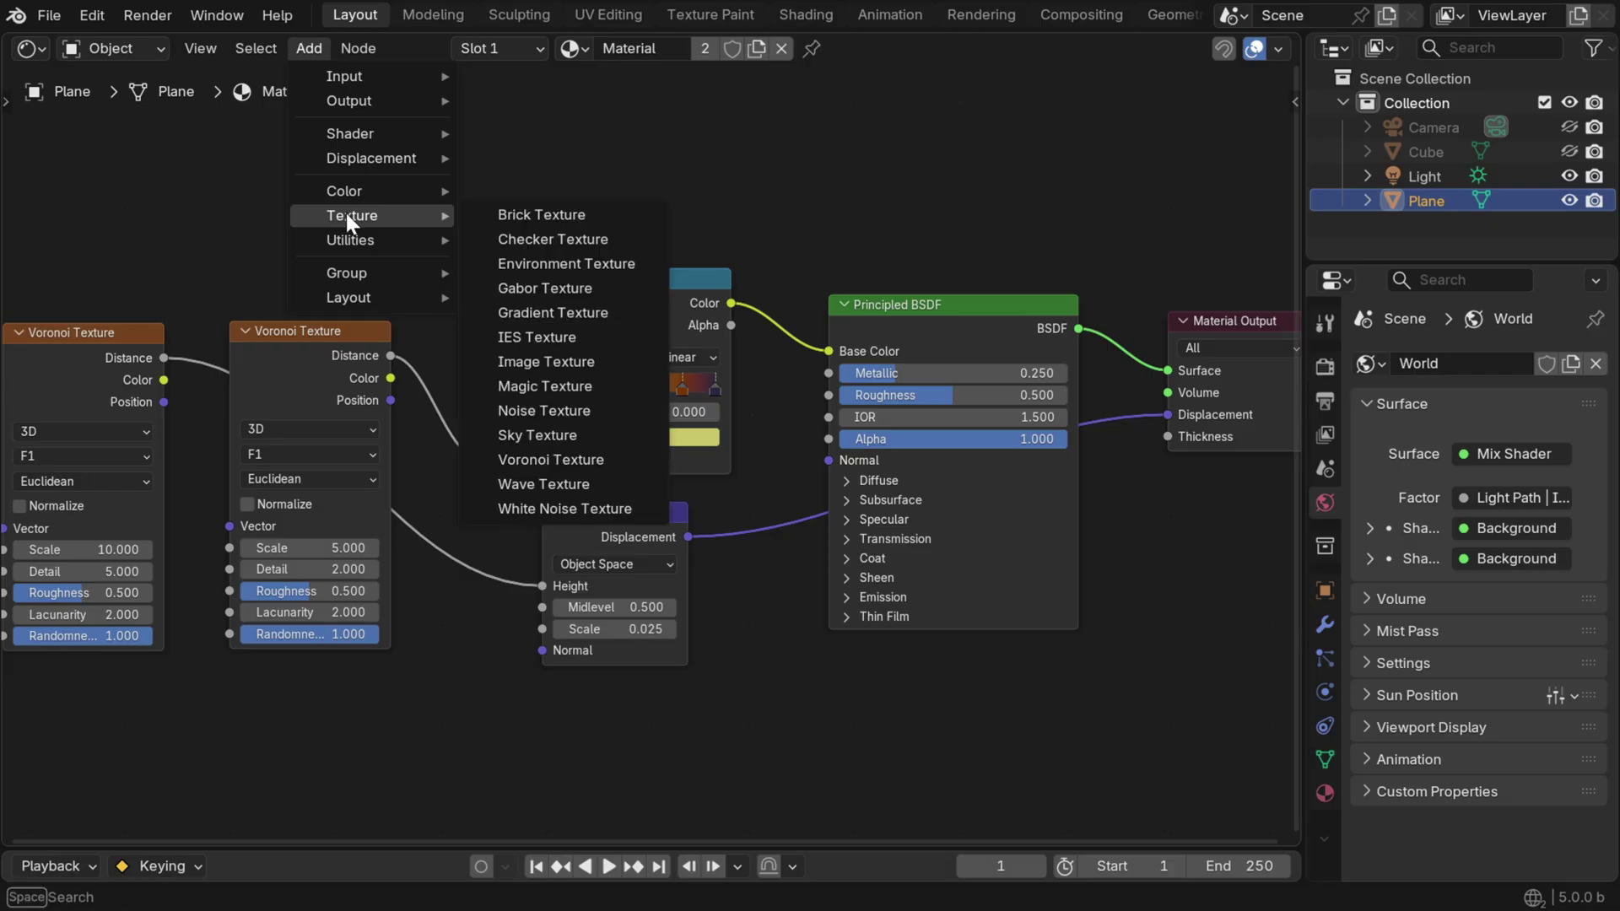
click(557, 361)
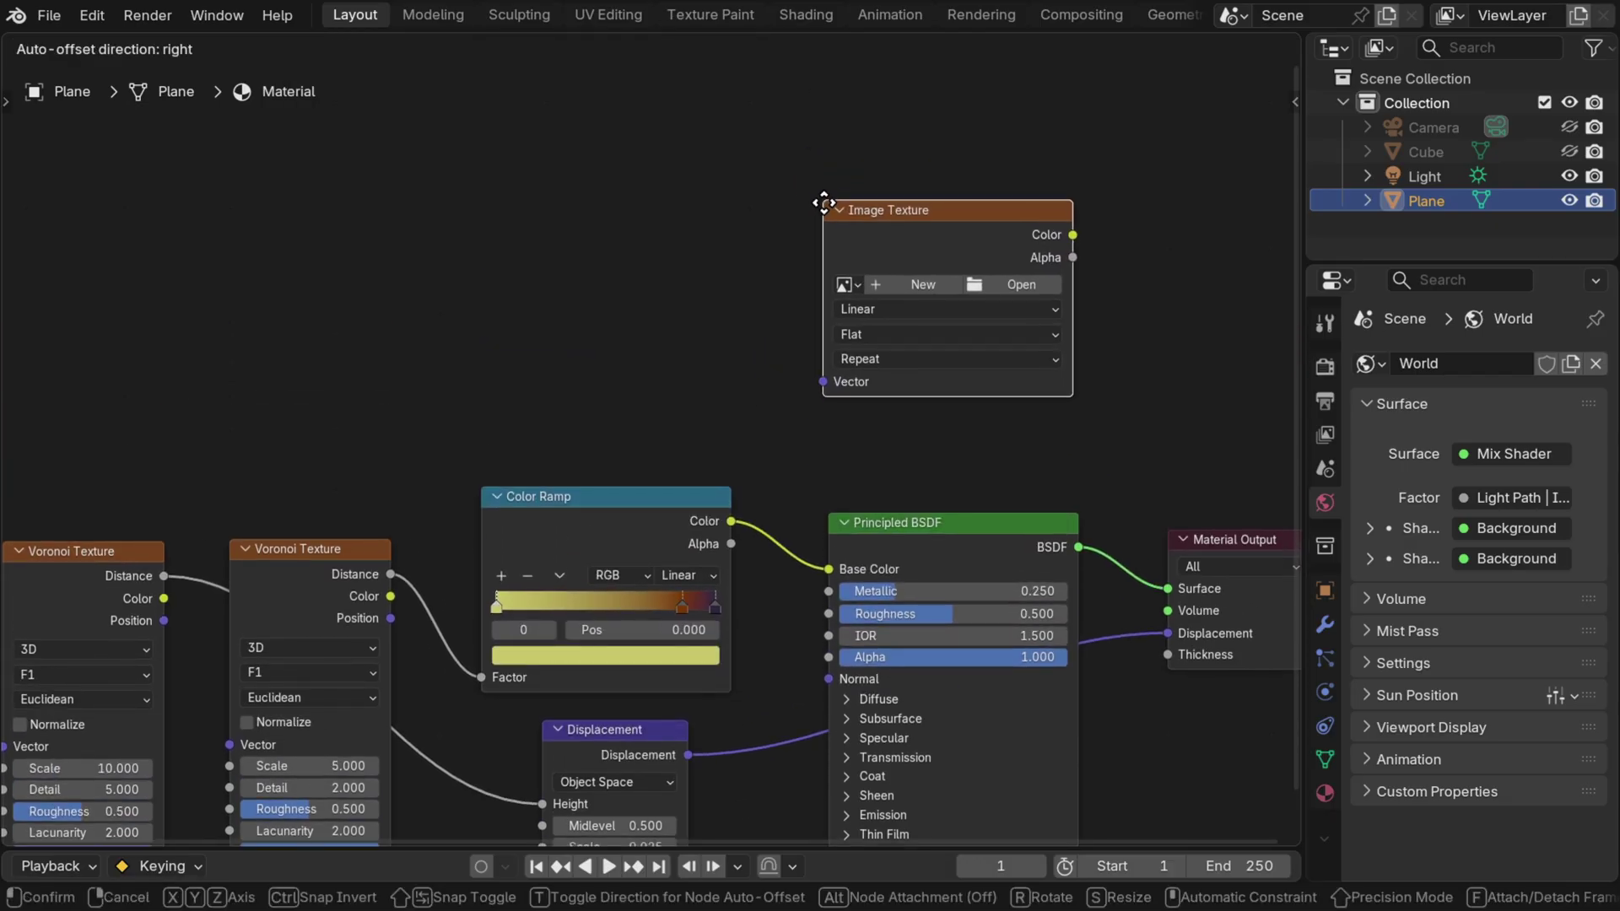
click(827, 205)
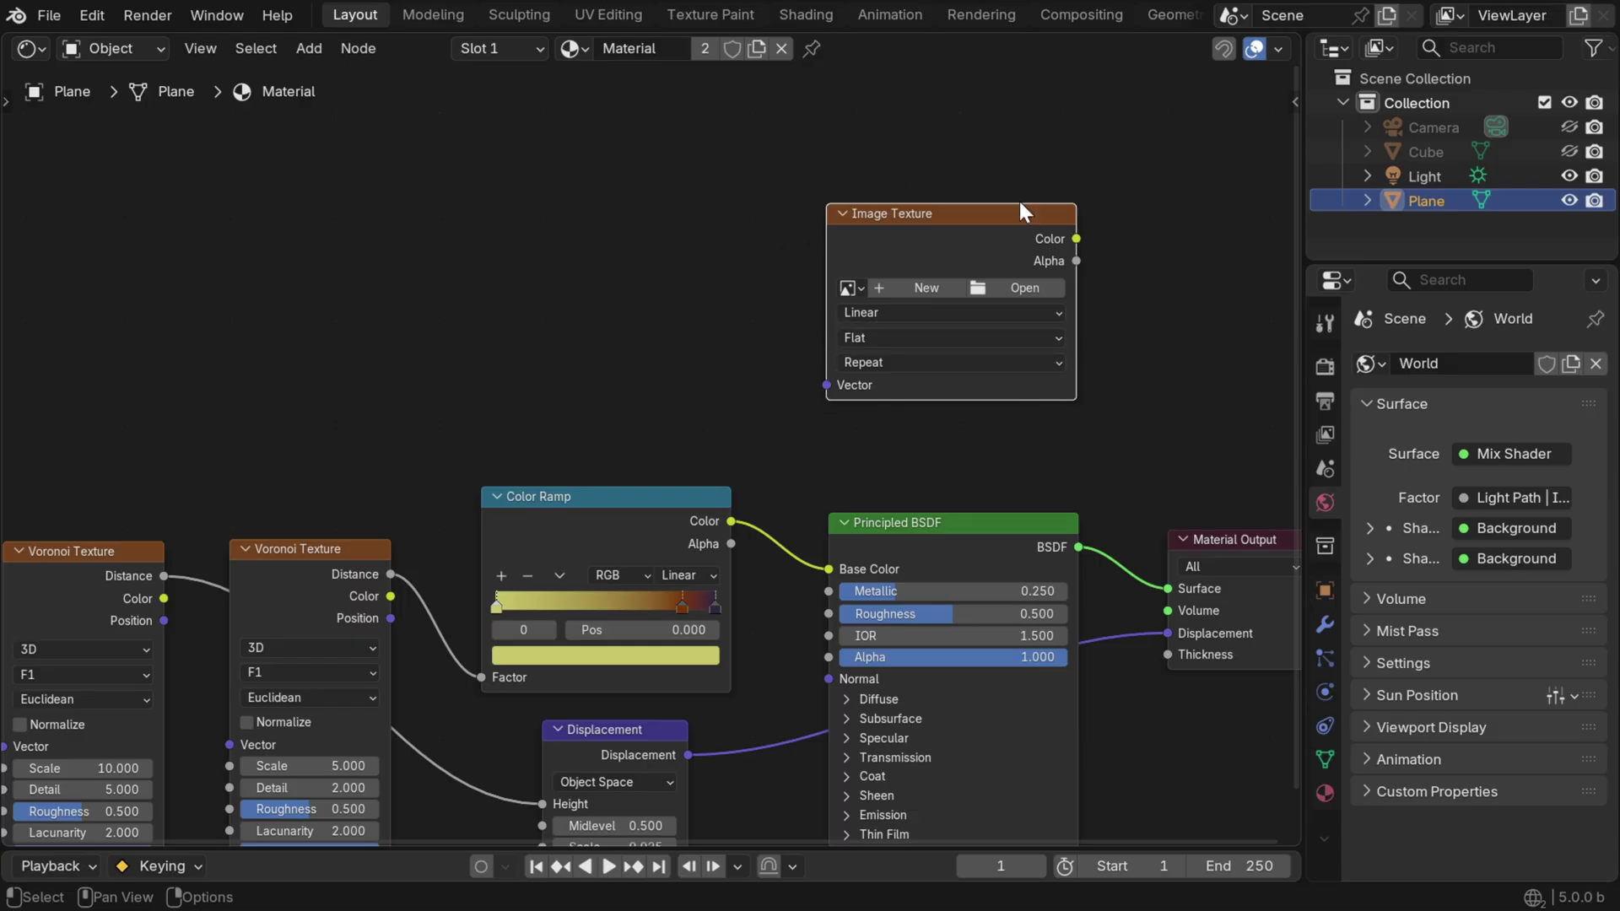
click(1134, 315)
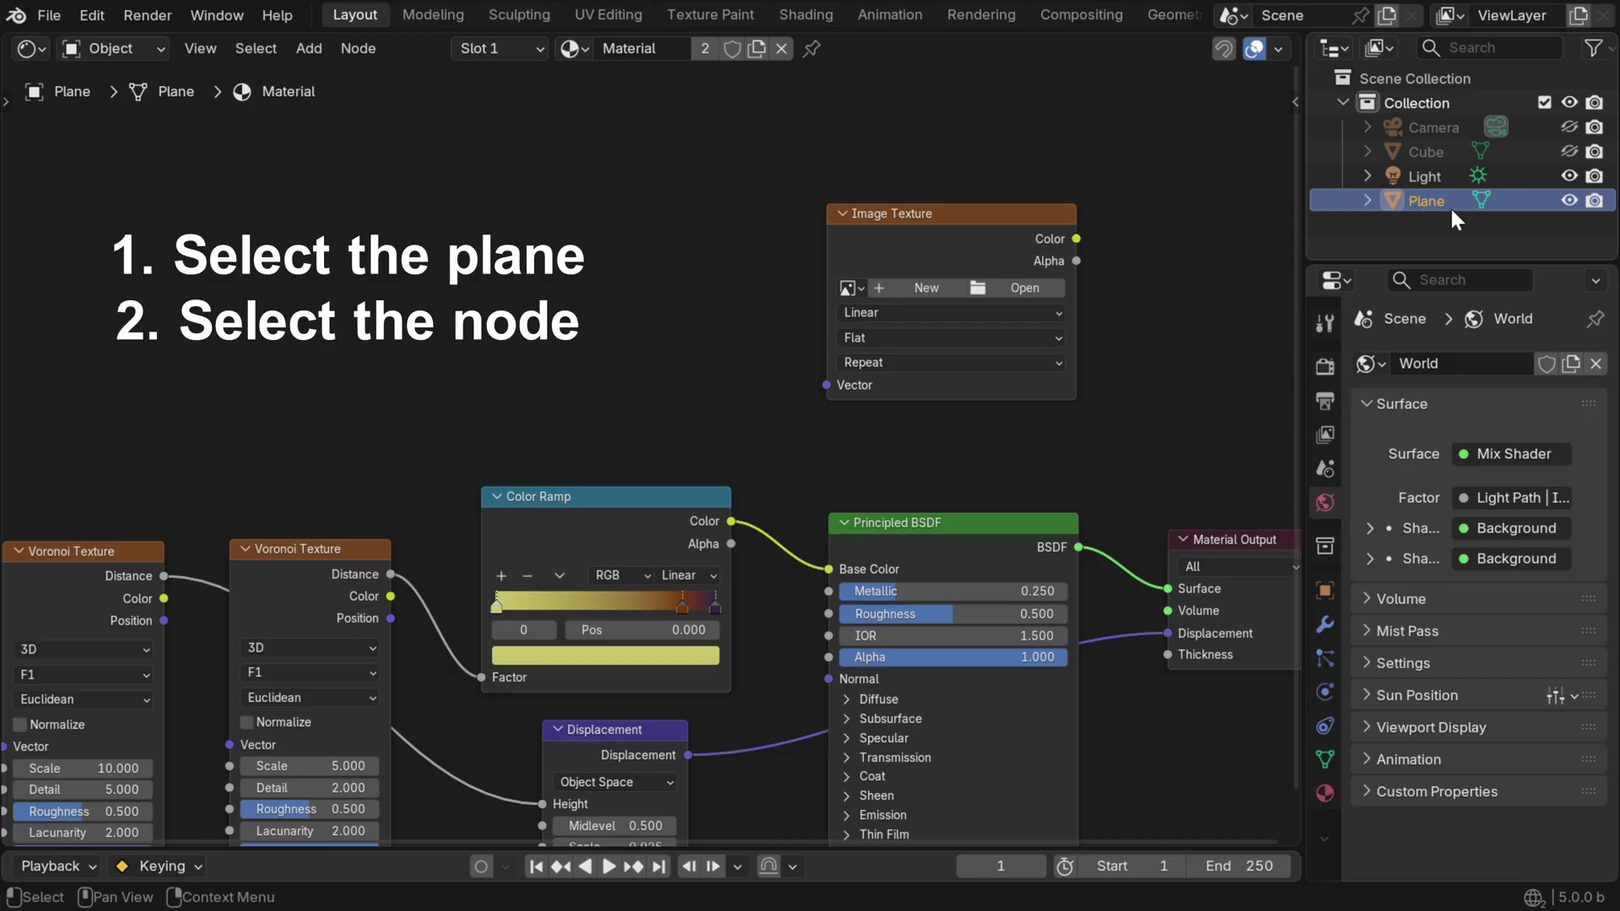
click(984, 211)
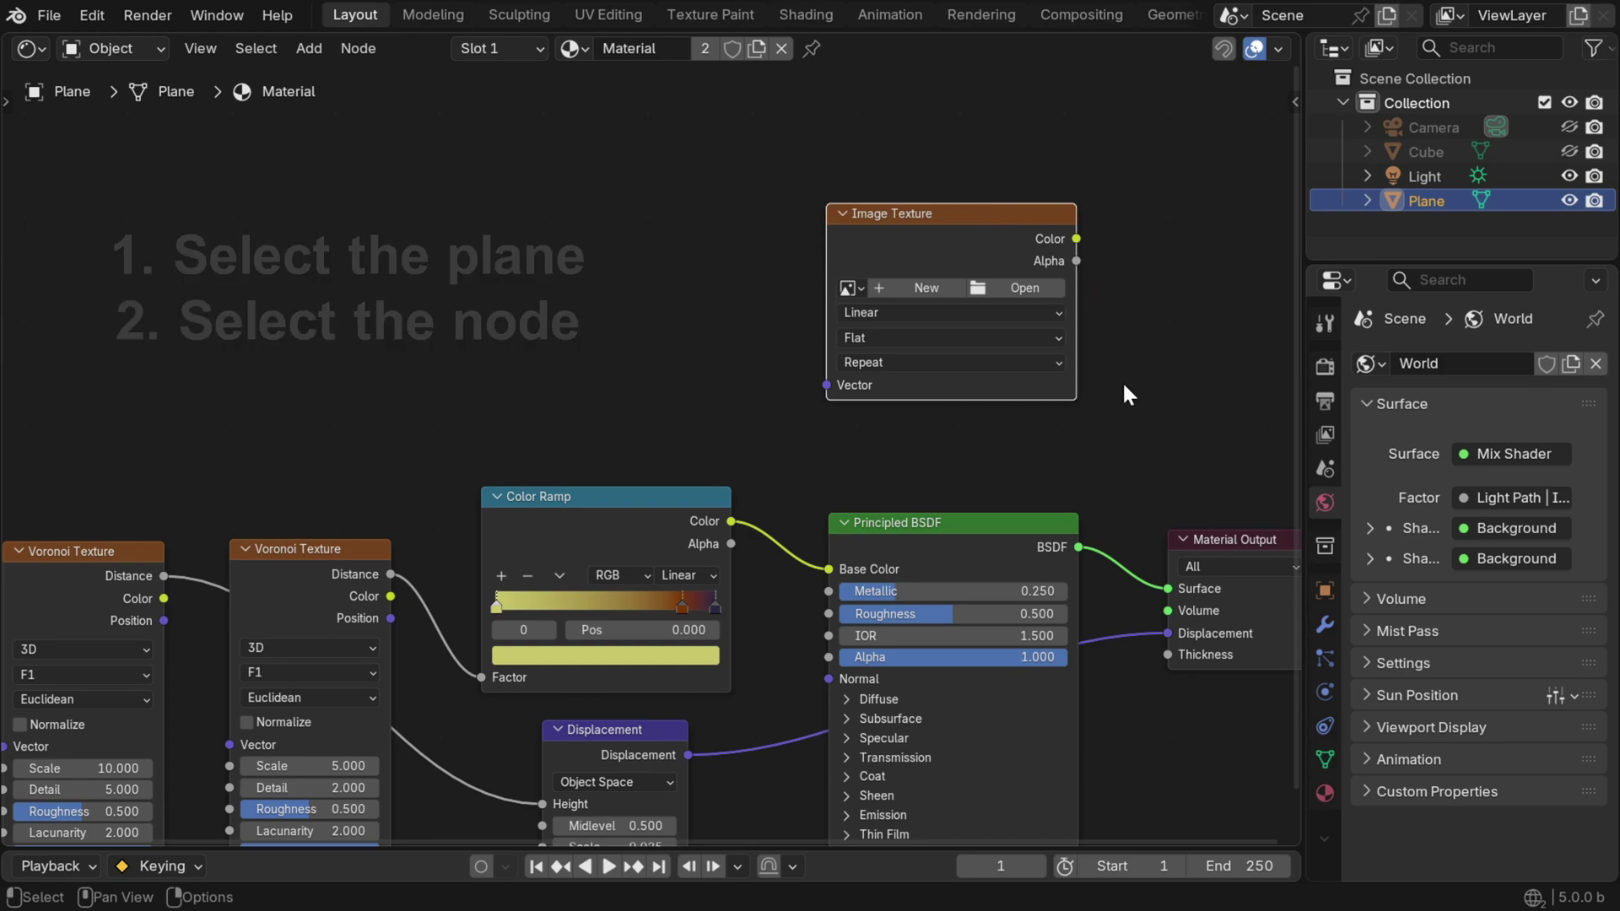
Step: Create a new 1024×1024 image named 'Texture' in the Image Texture node
click(933, 287)
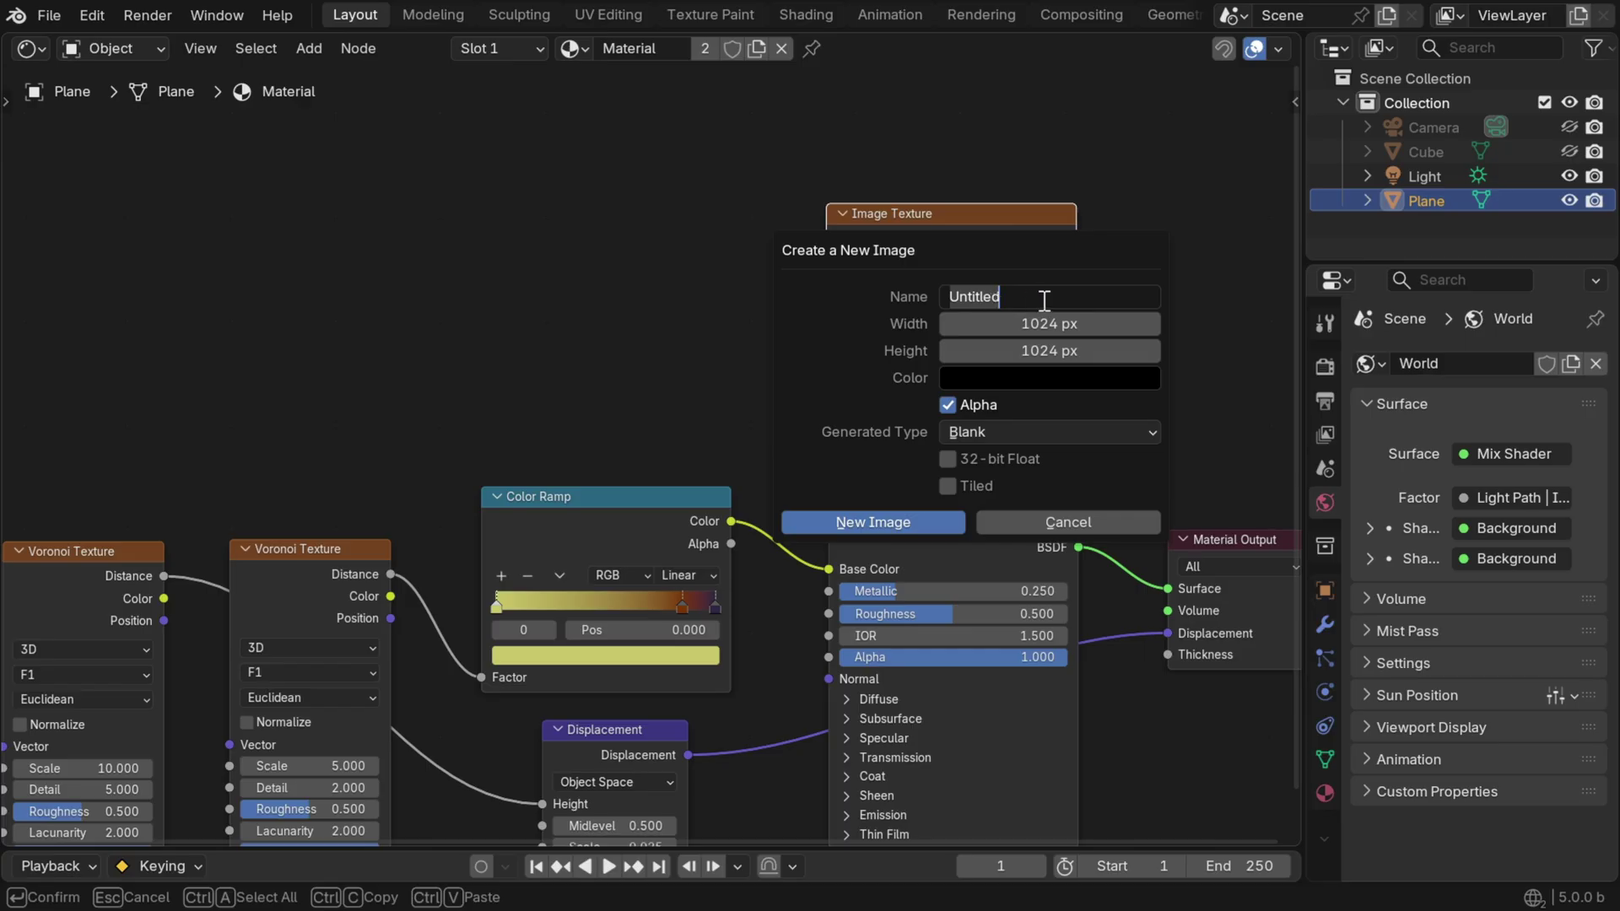
text(Texture)
key(Return)
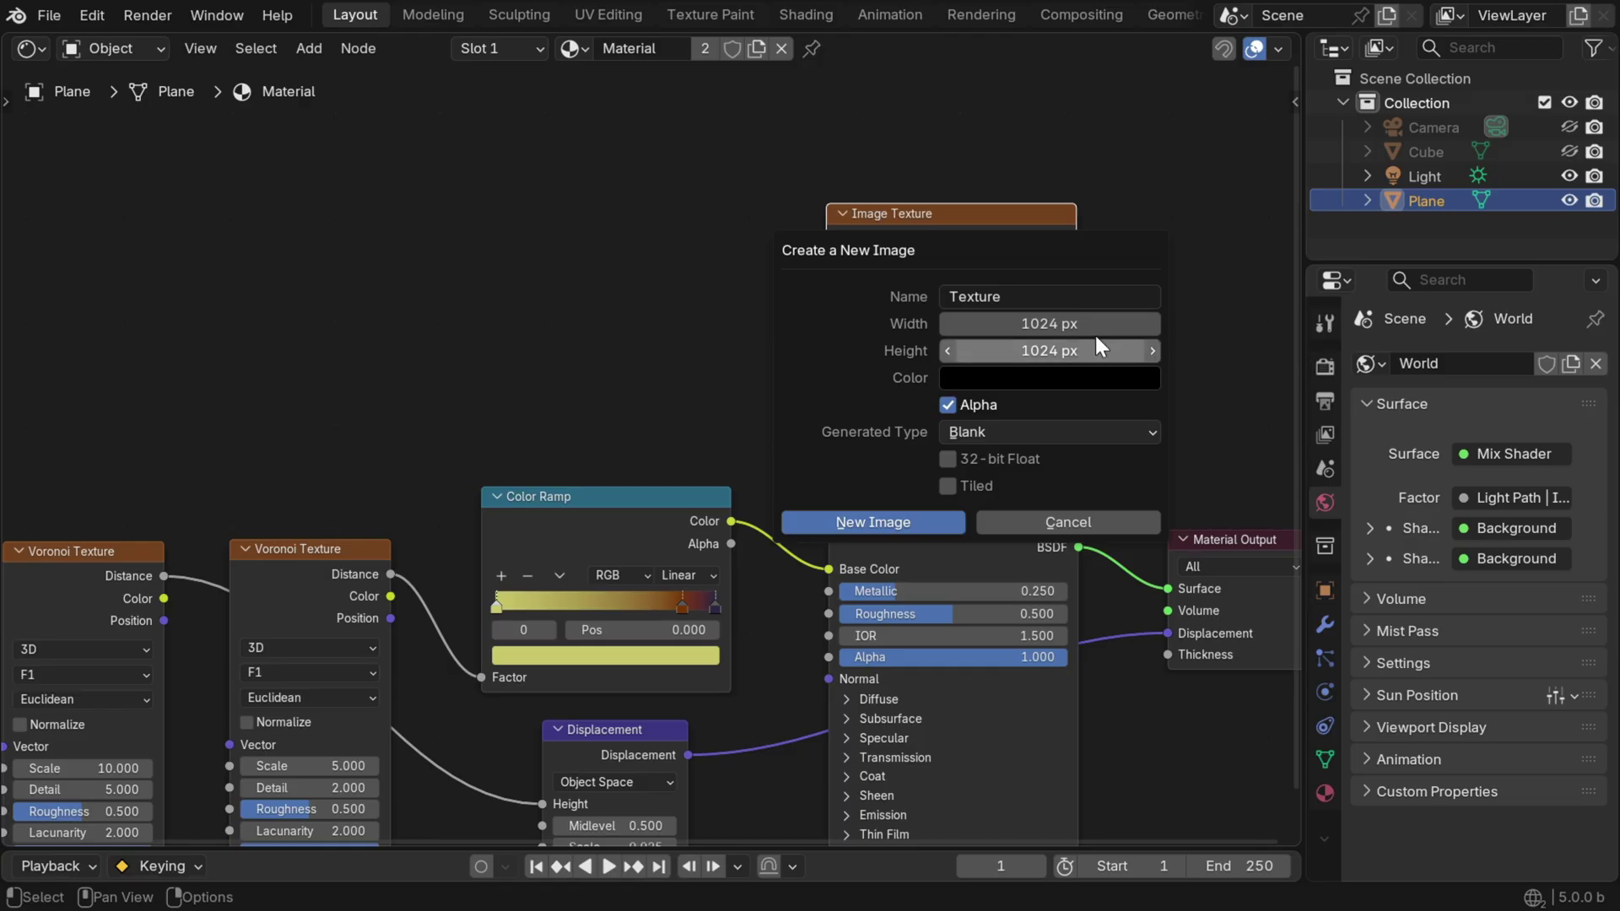
click(934, 523)
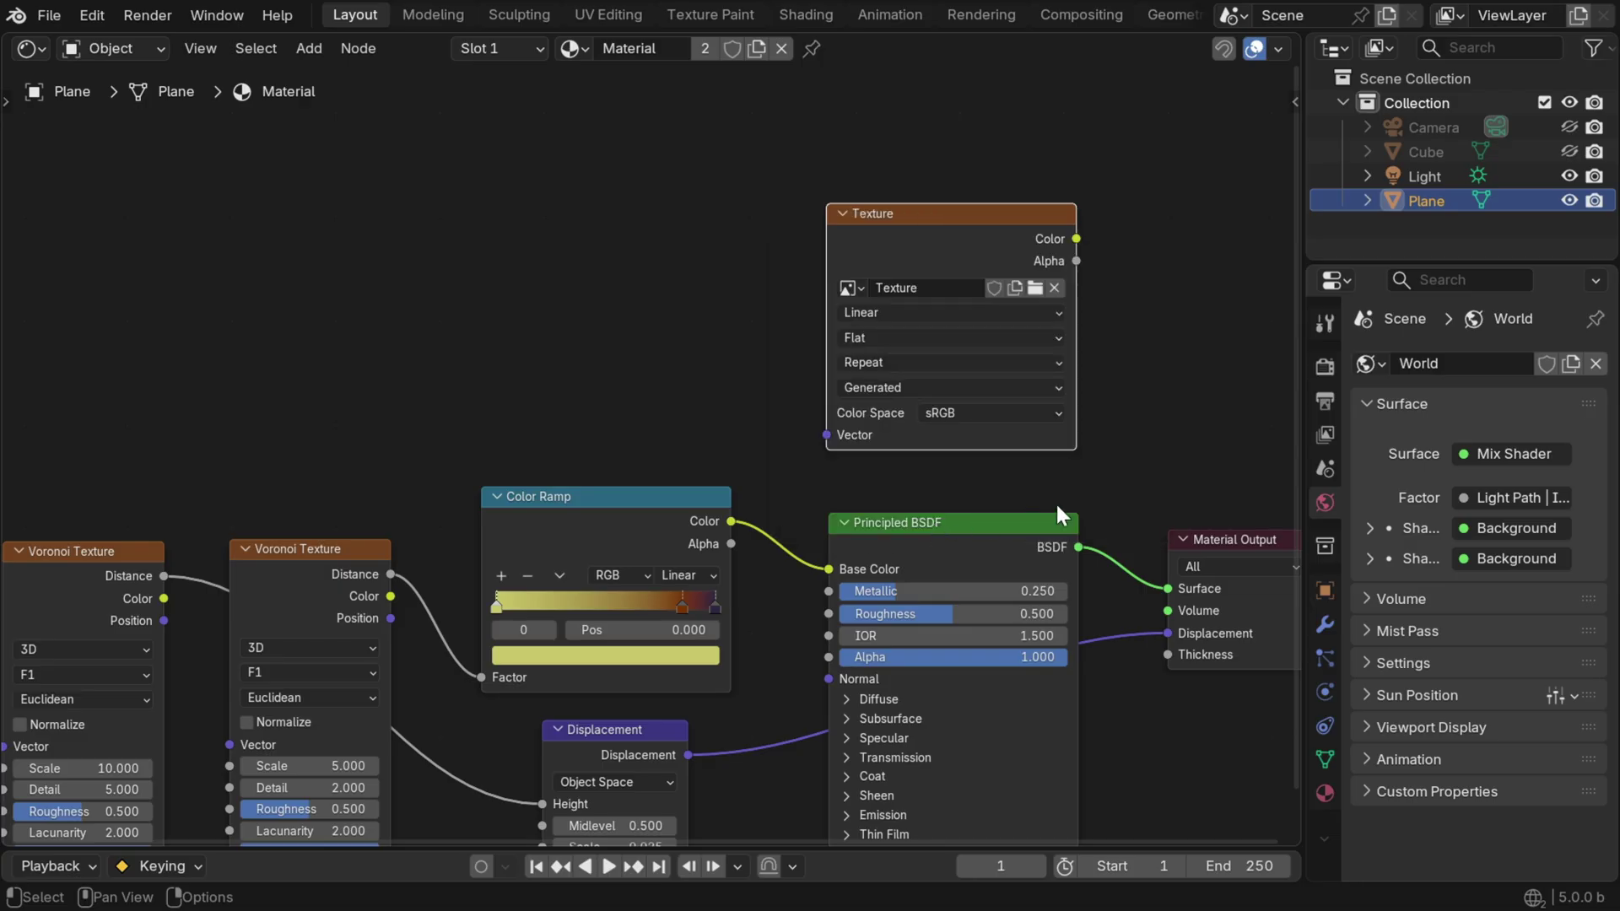
Step: Switch the render engine to Cycles
click(1324, 369)
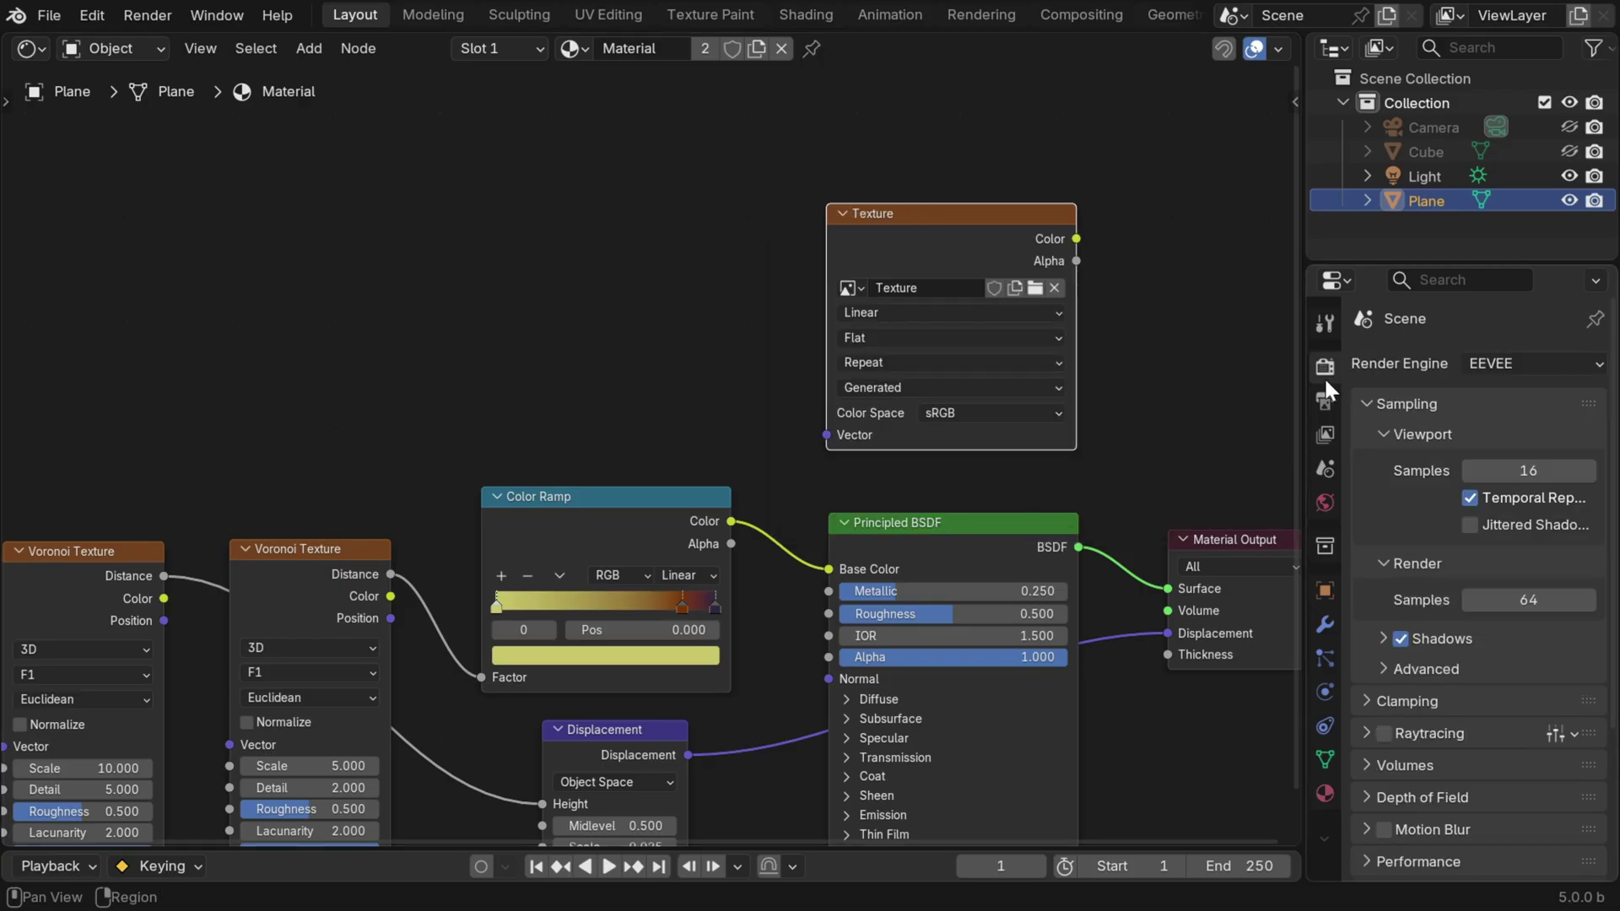
click(1553, 361)
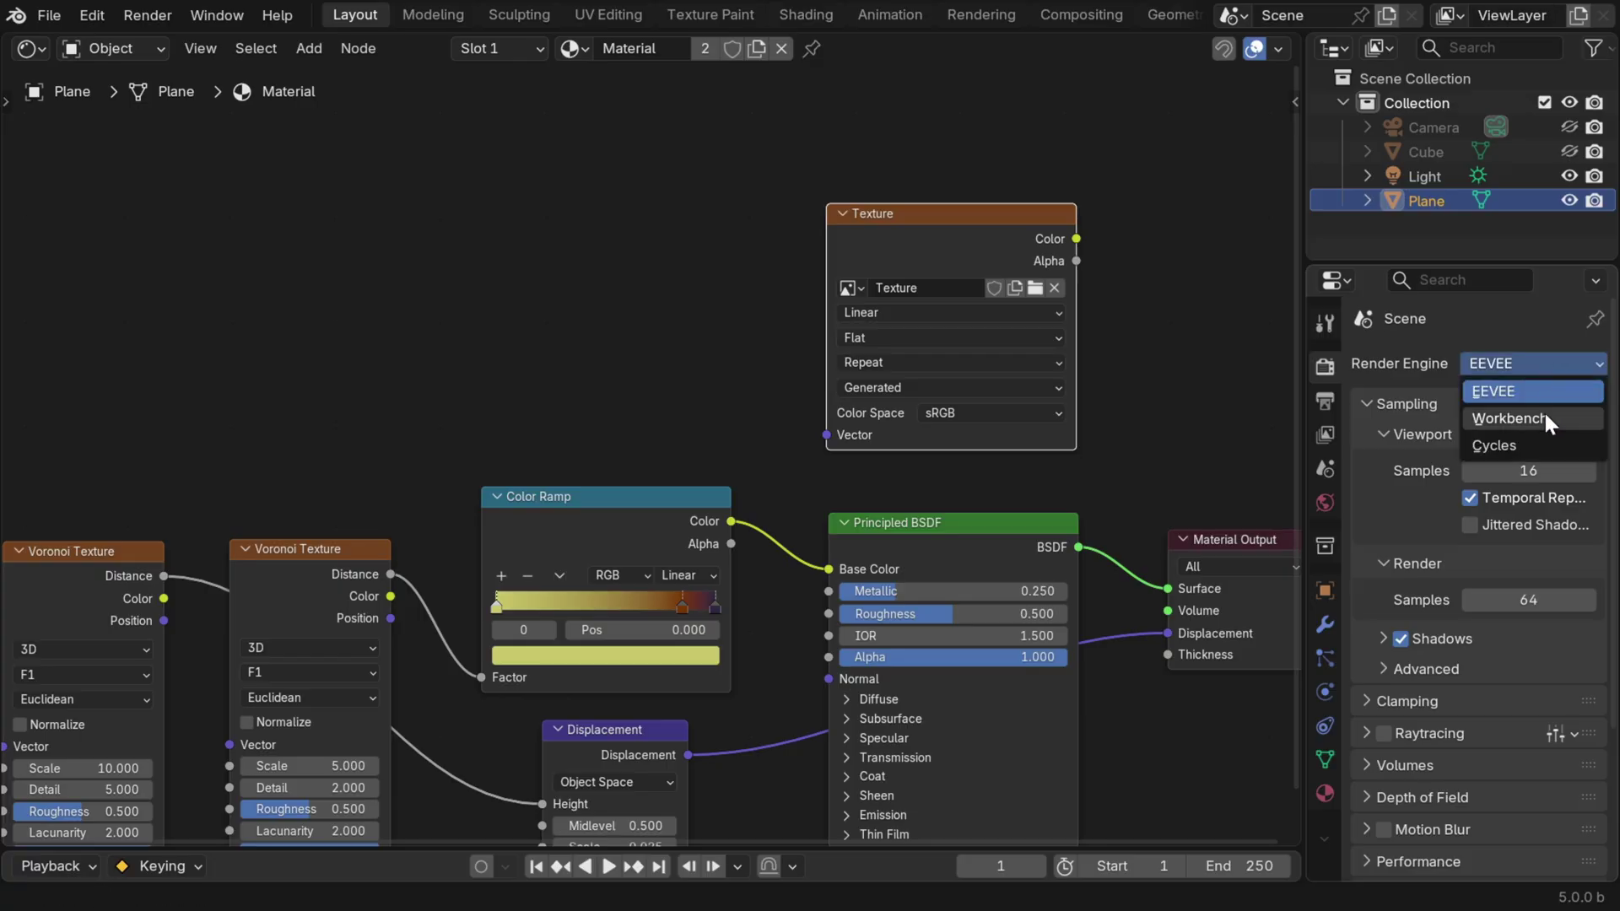
click(1541, 444)
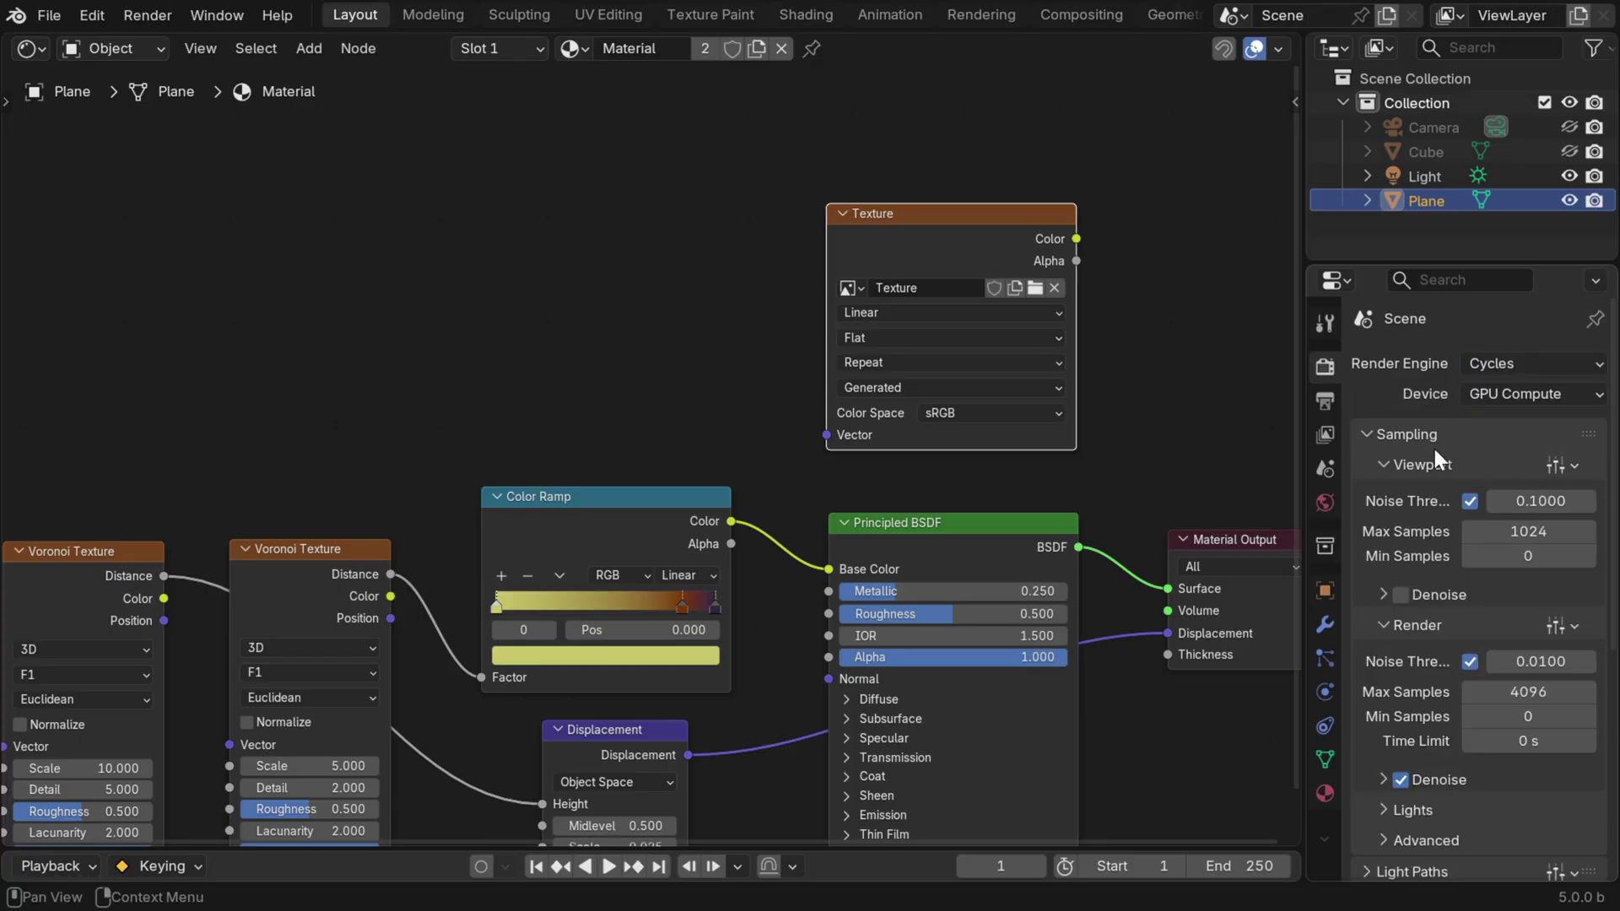
Step: Lower the render Max Samples to 128 and collapse the Sampling panel
scroll(1469, 605, down, 2)
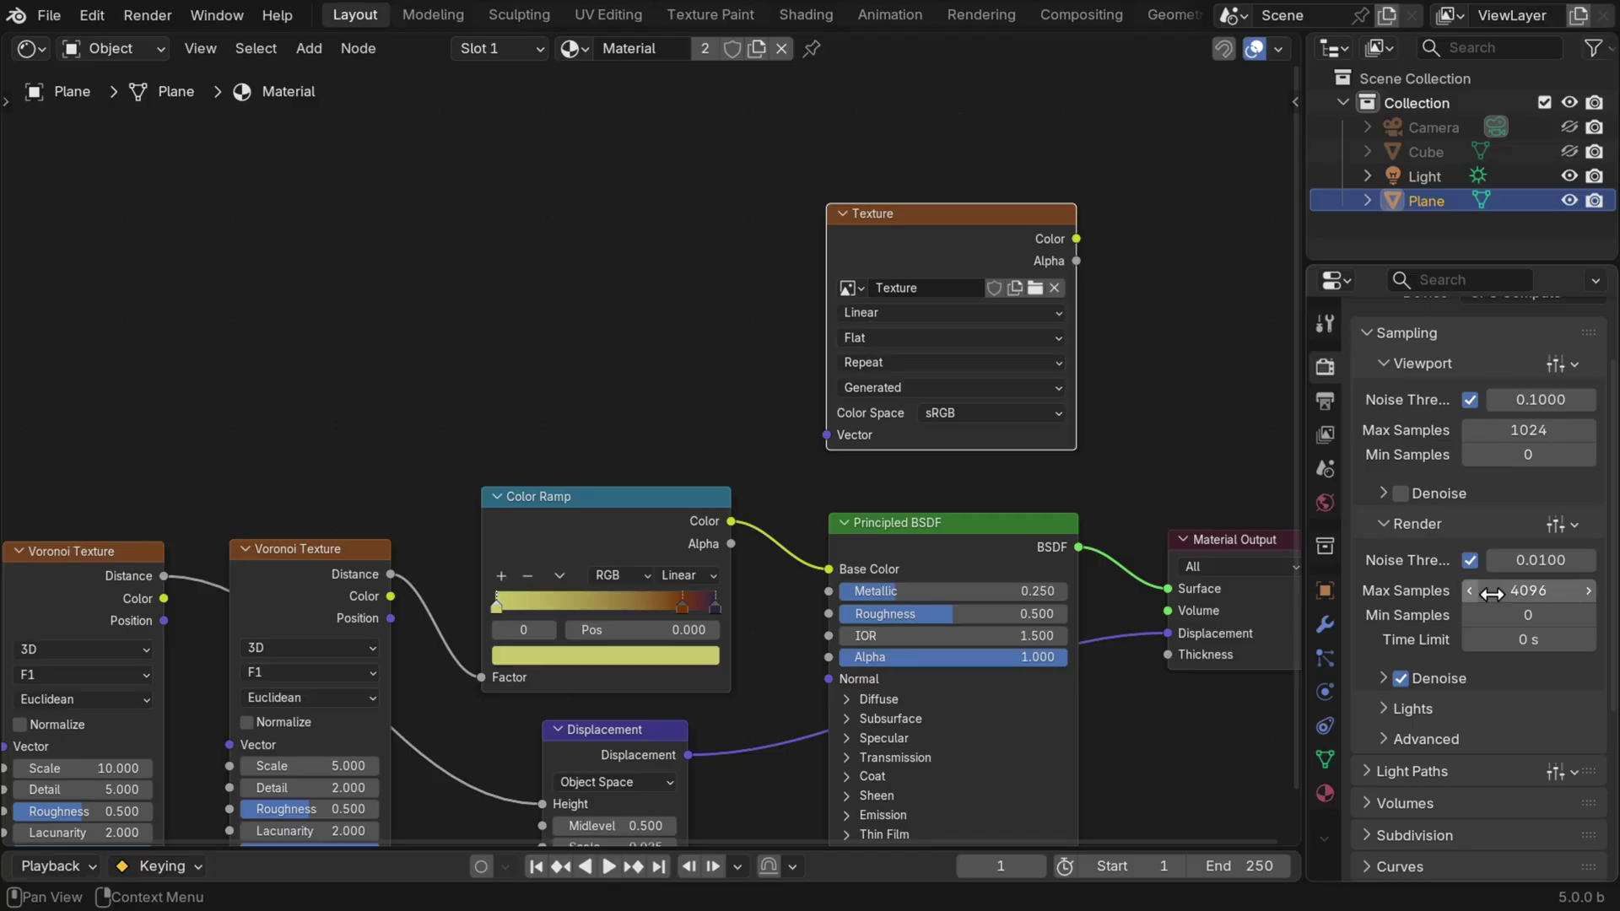
click(1542, 590)
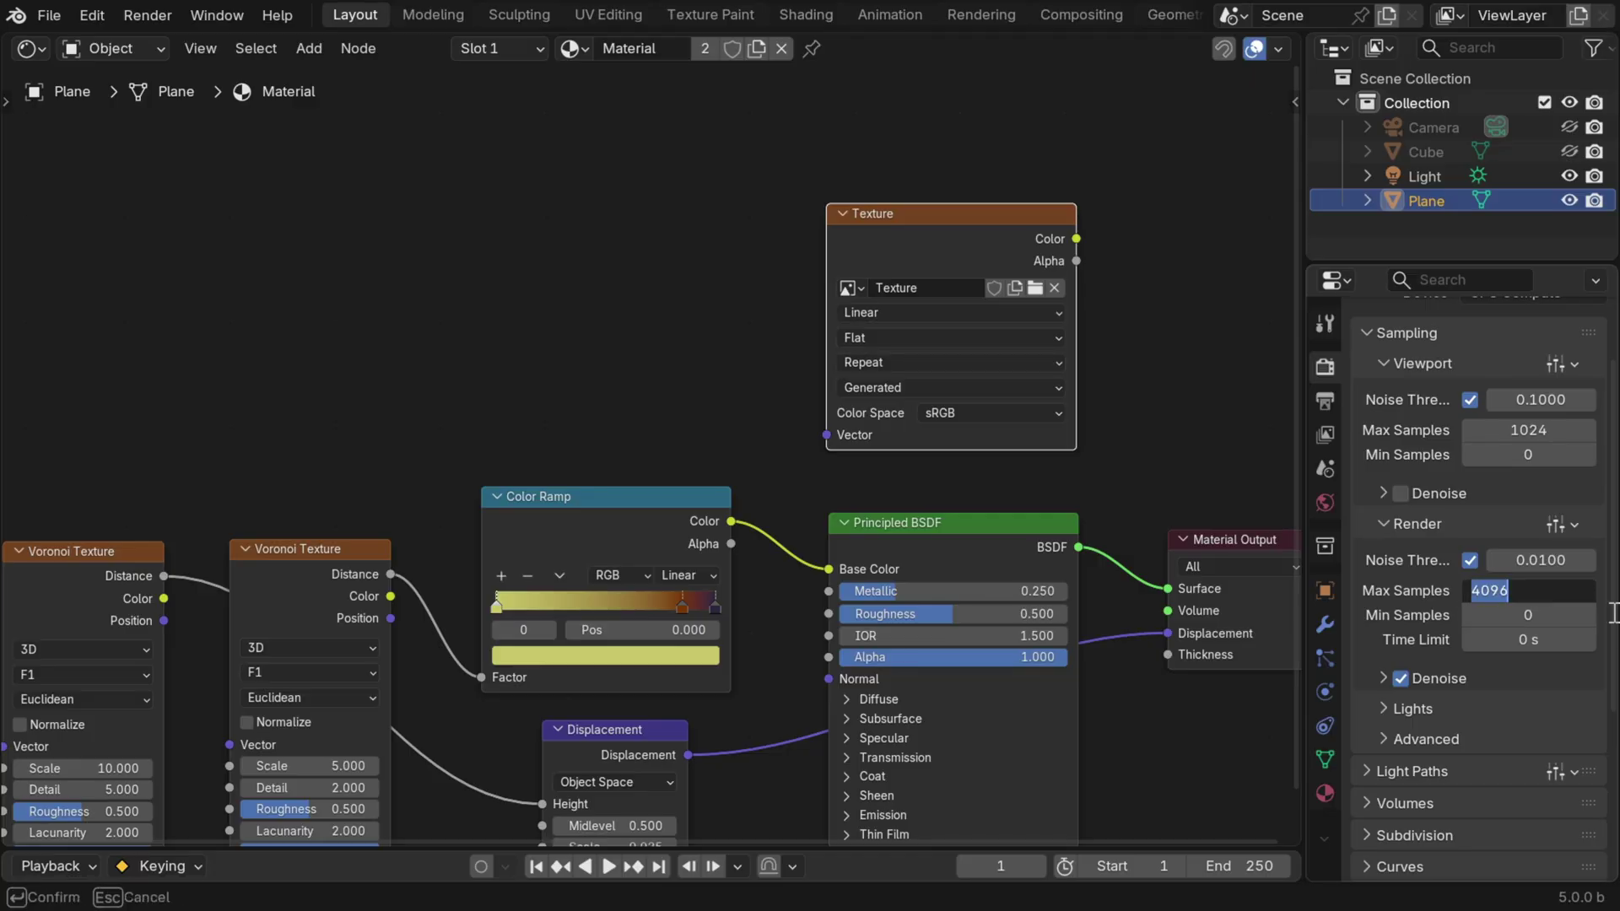
text(128)
key(Return)
scroll(1427, 452, up, 2)
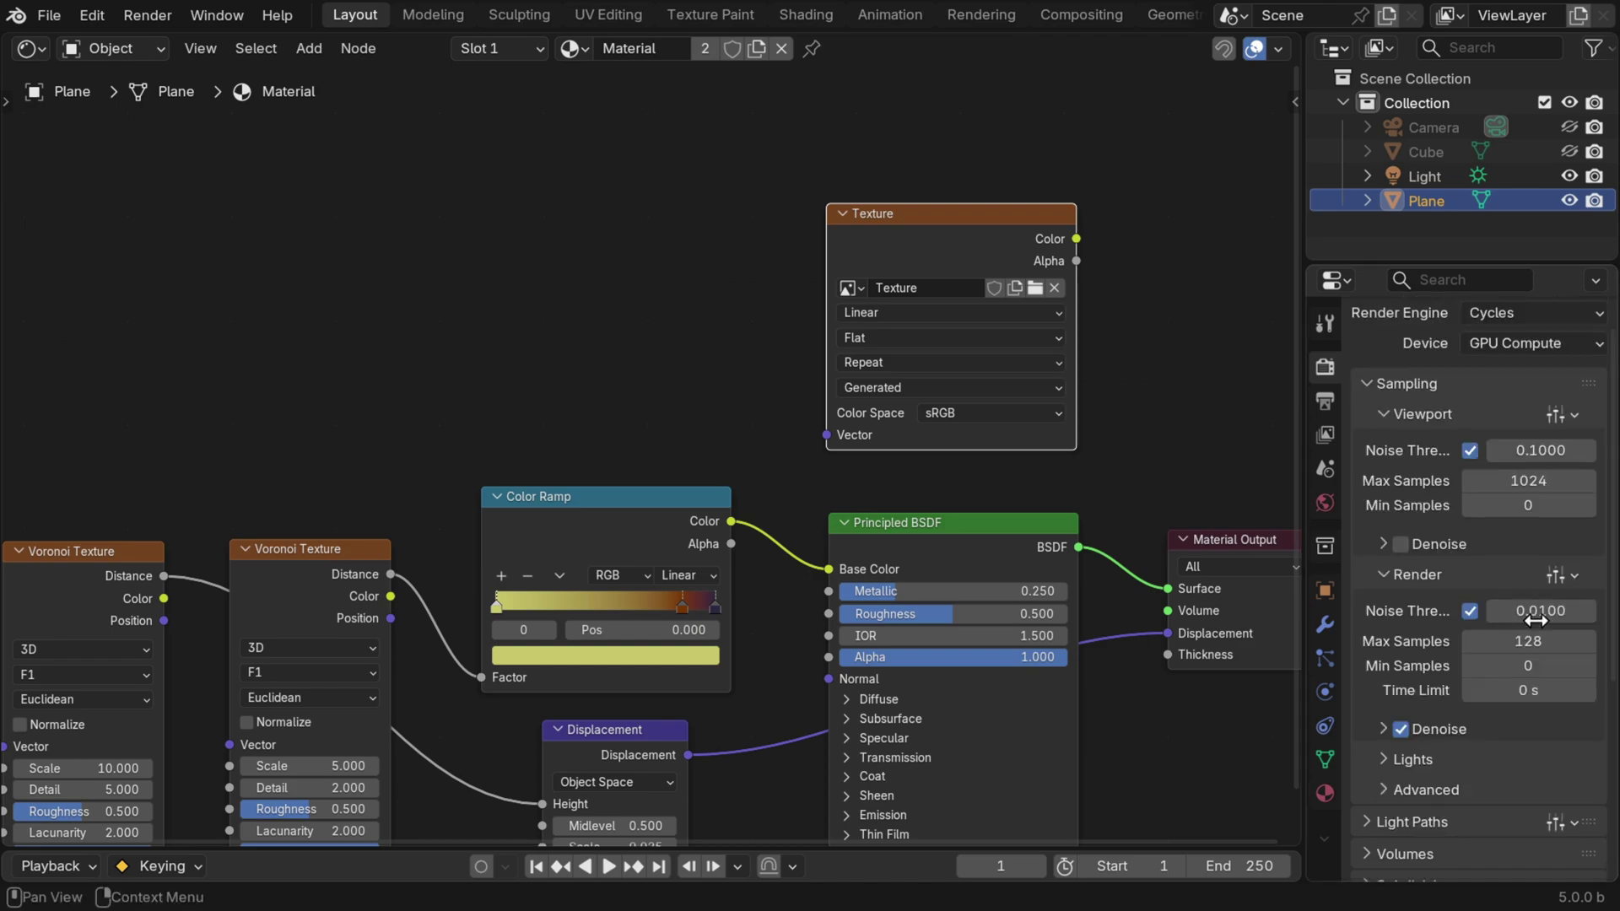
click(1365, 383)
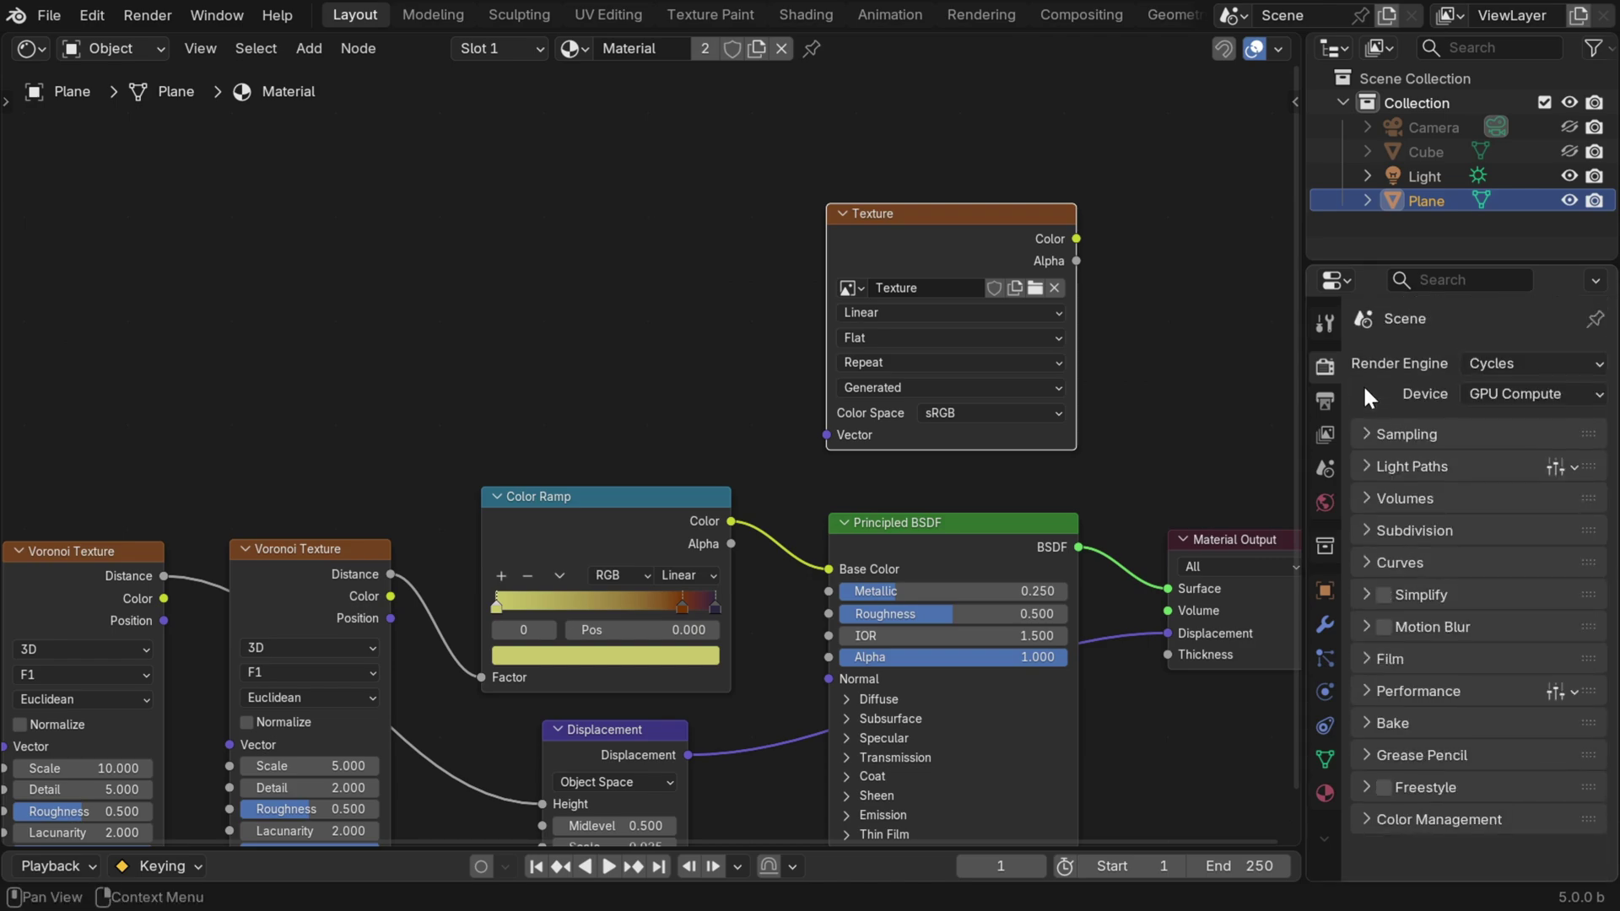
Step: Expand the Bake panel and keep Combined as the bake type
click(1370, 722)
scroll(1448, 702, down, 8)
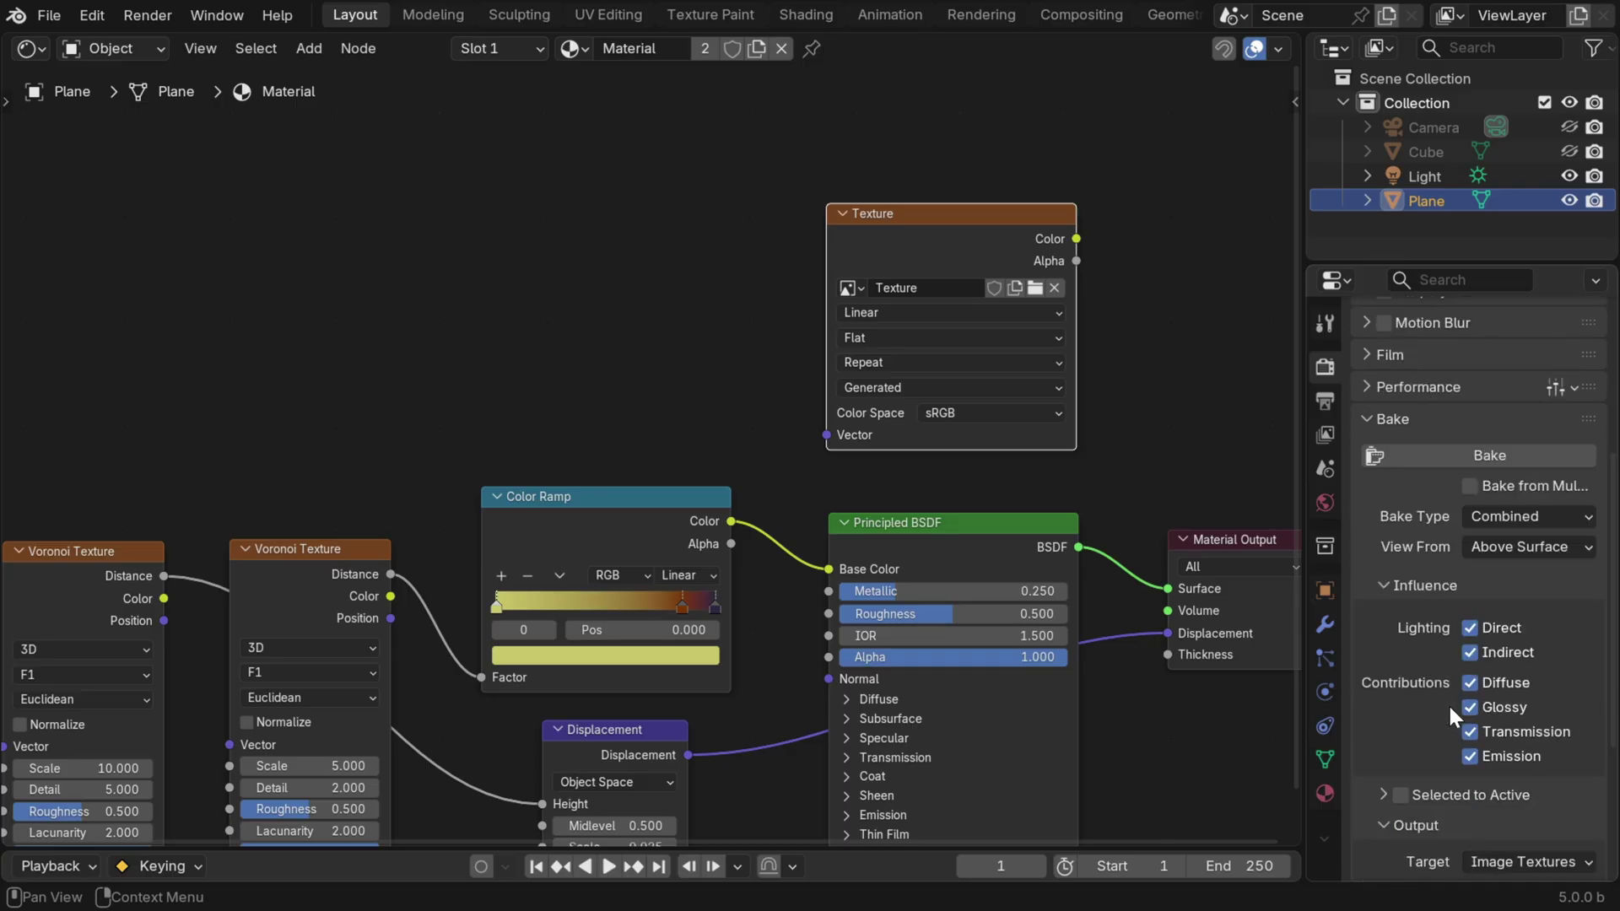
scroll(1448, 702, down, 4)
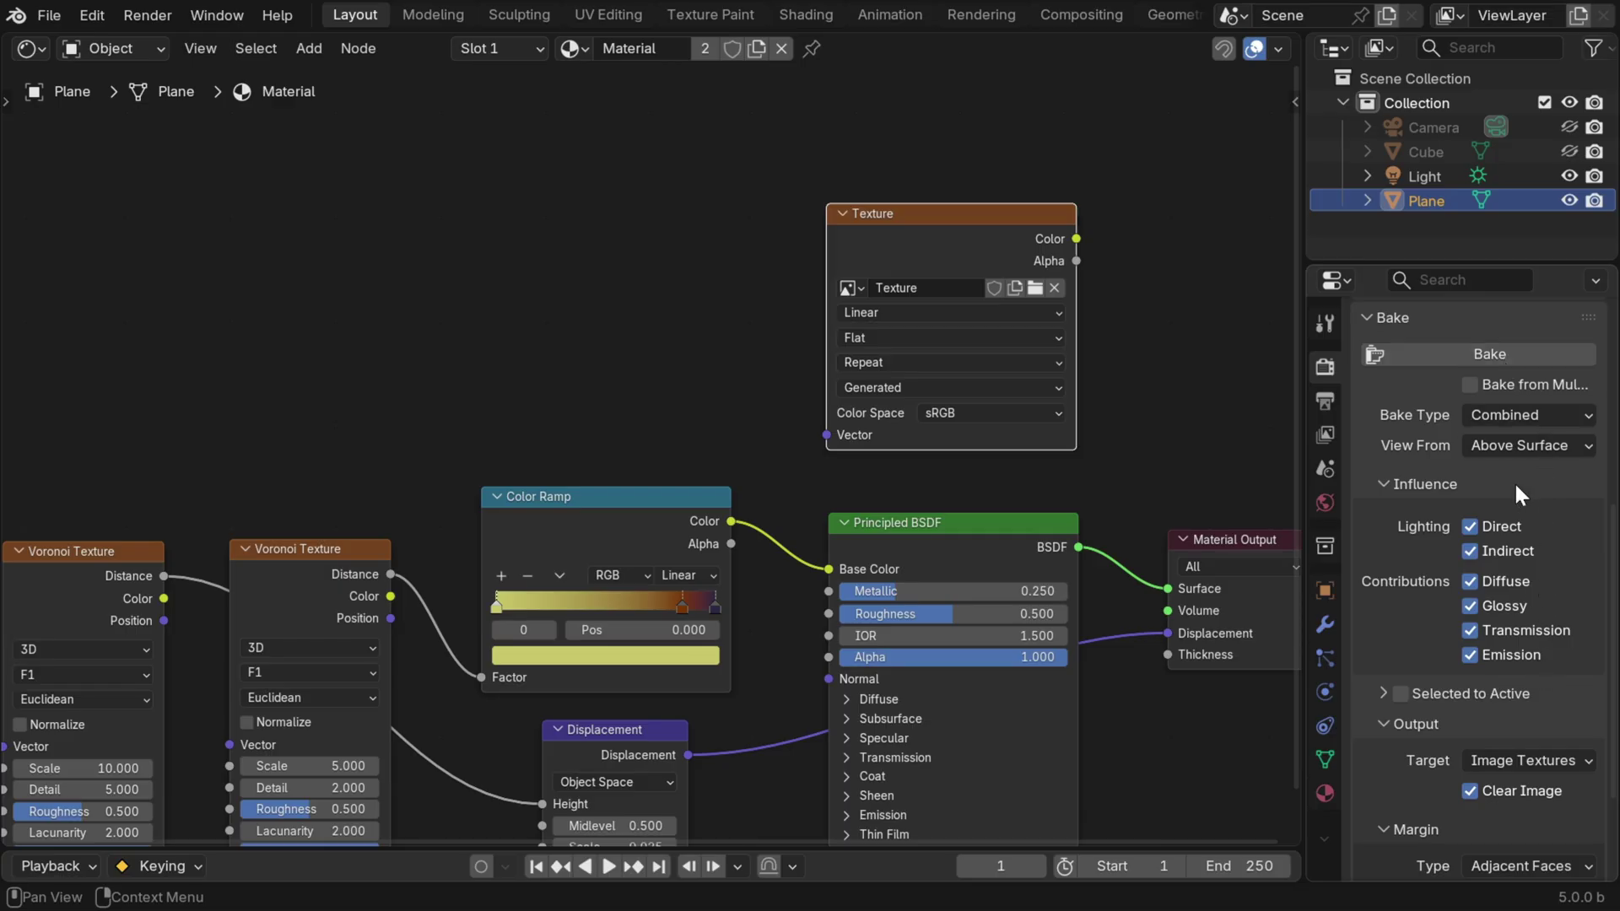
click(1533, 417)
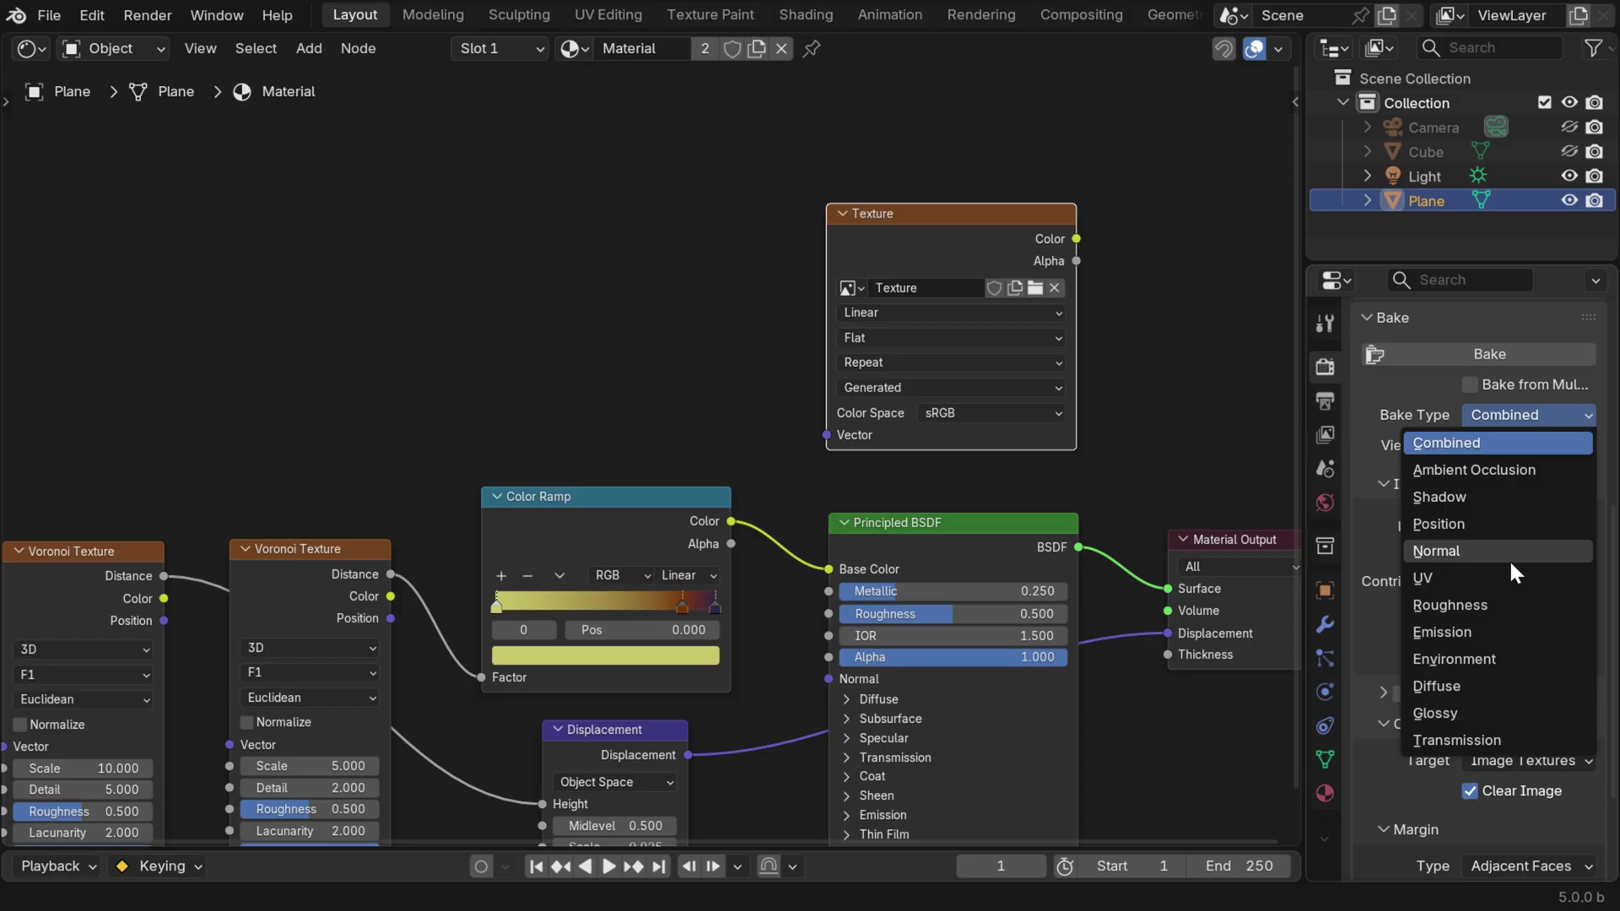
click(1497, 442)
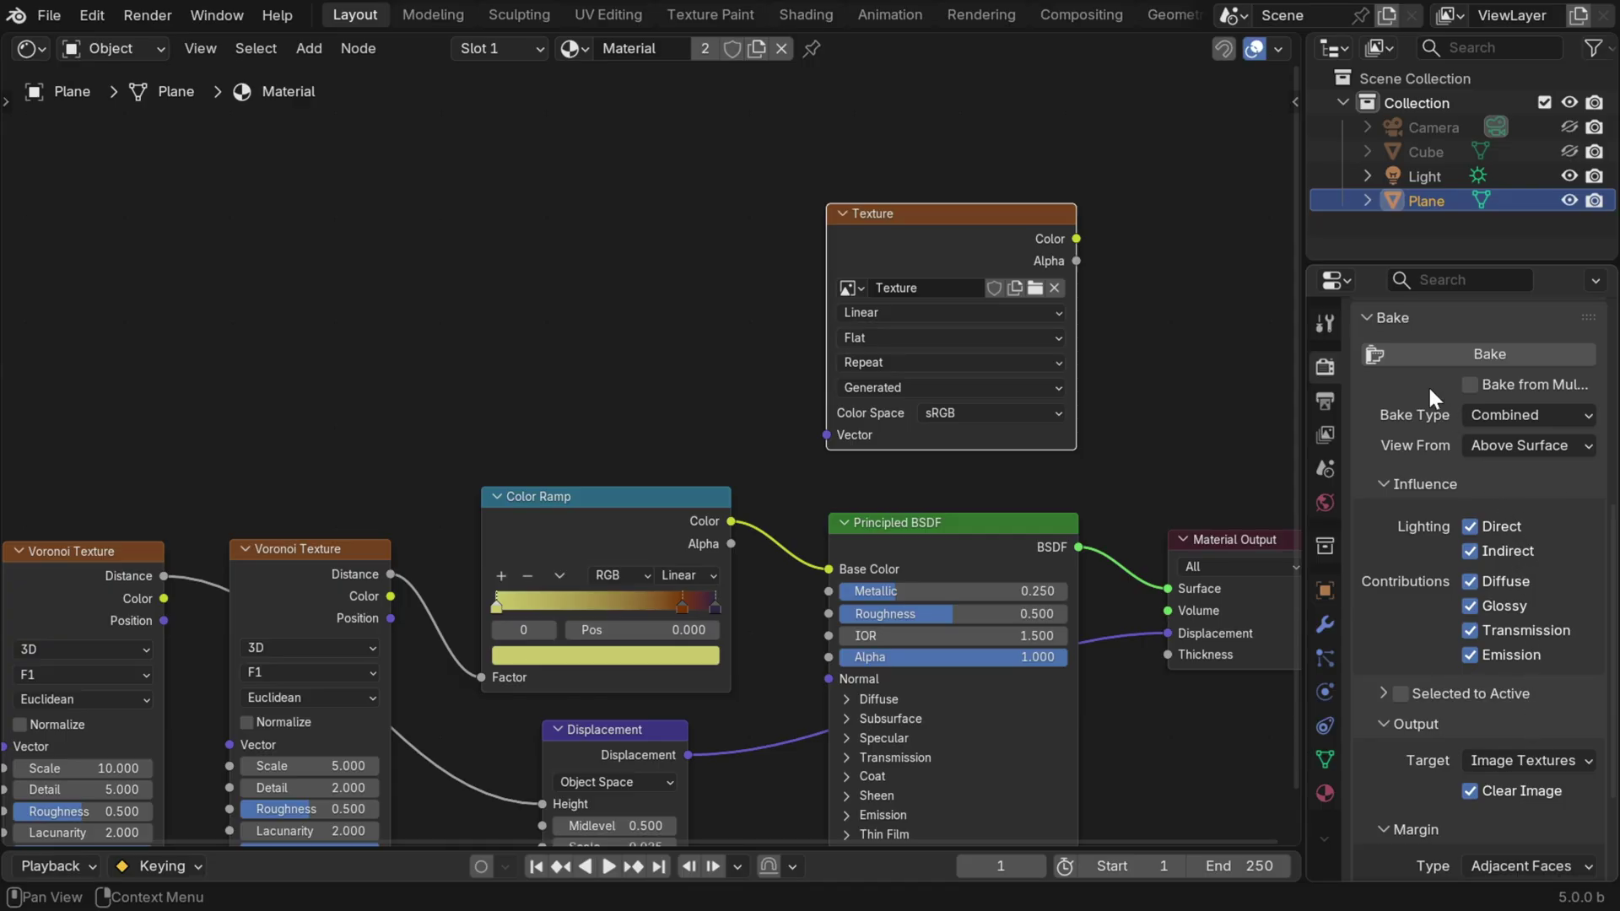
Step: Bake the Combined map into the Texture image, then bring up the editor border's area options
click(1462, 358)
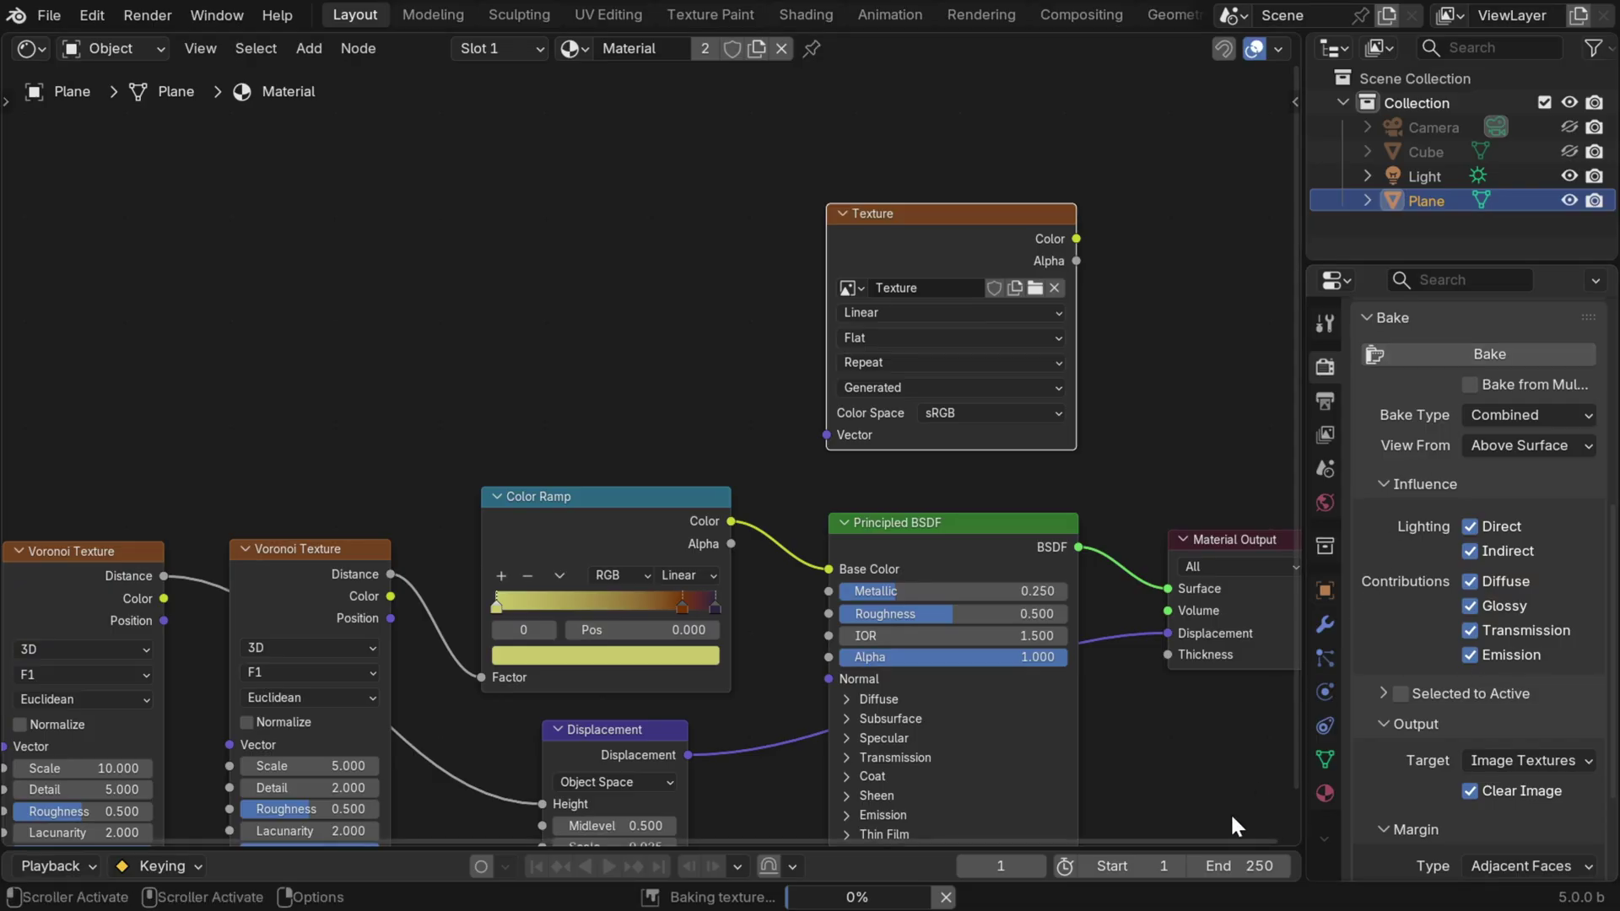
right_click(927, 32)
Step: Split the node editor horizontally into two stacked areas
click(889, 82)
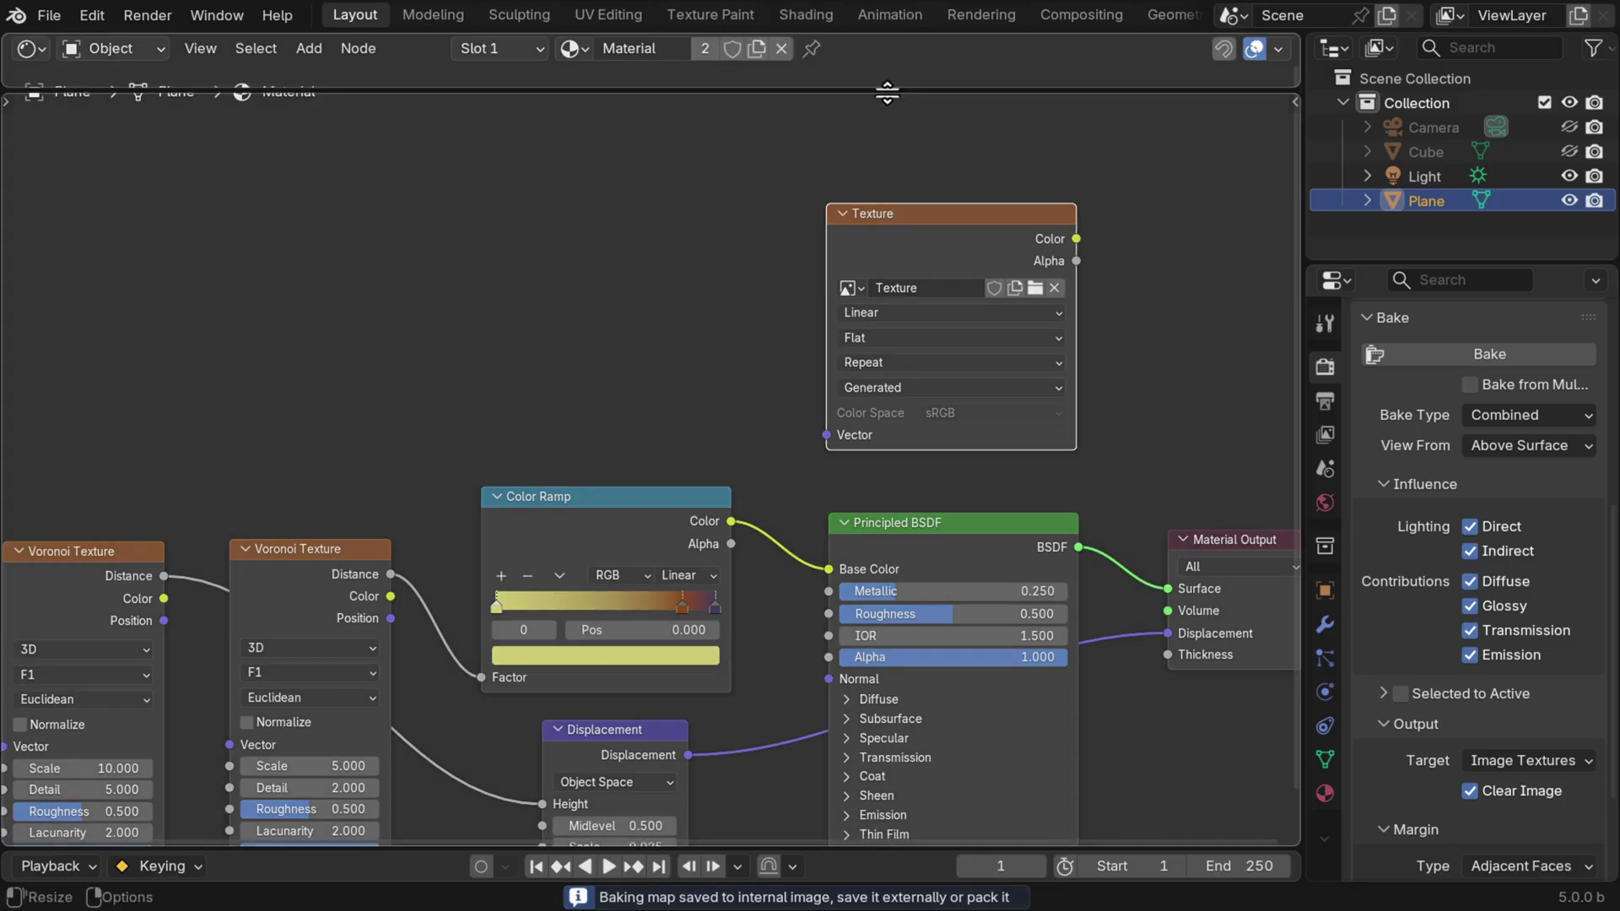
click(863, 458)
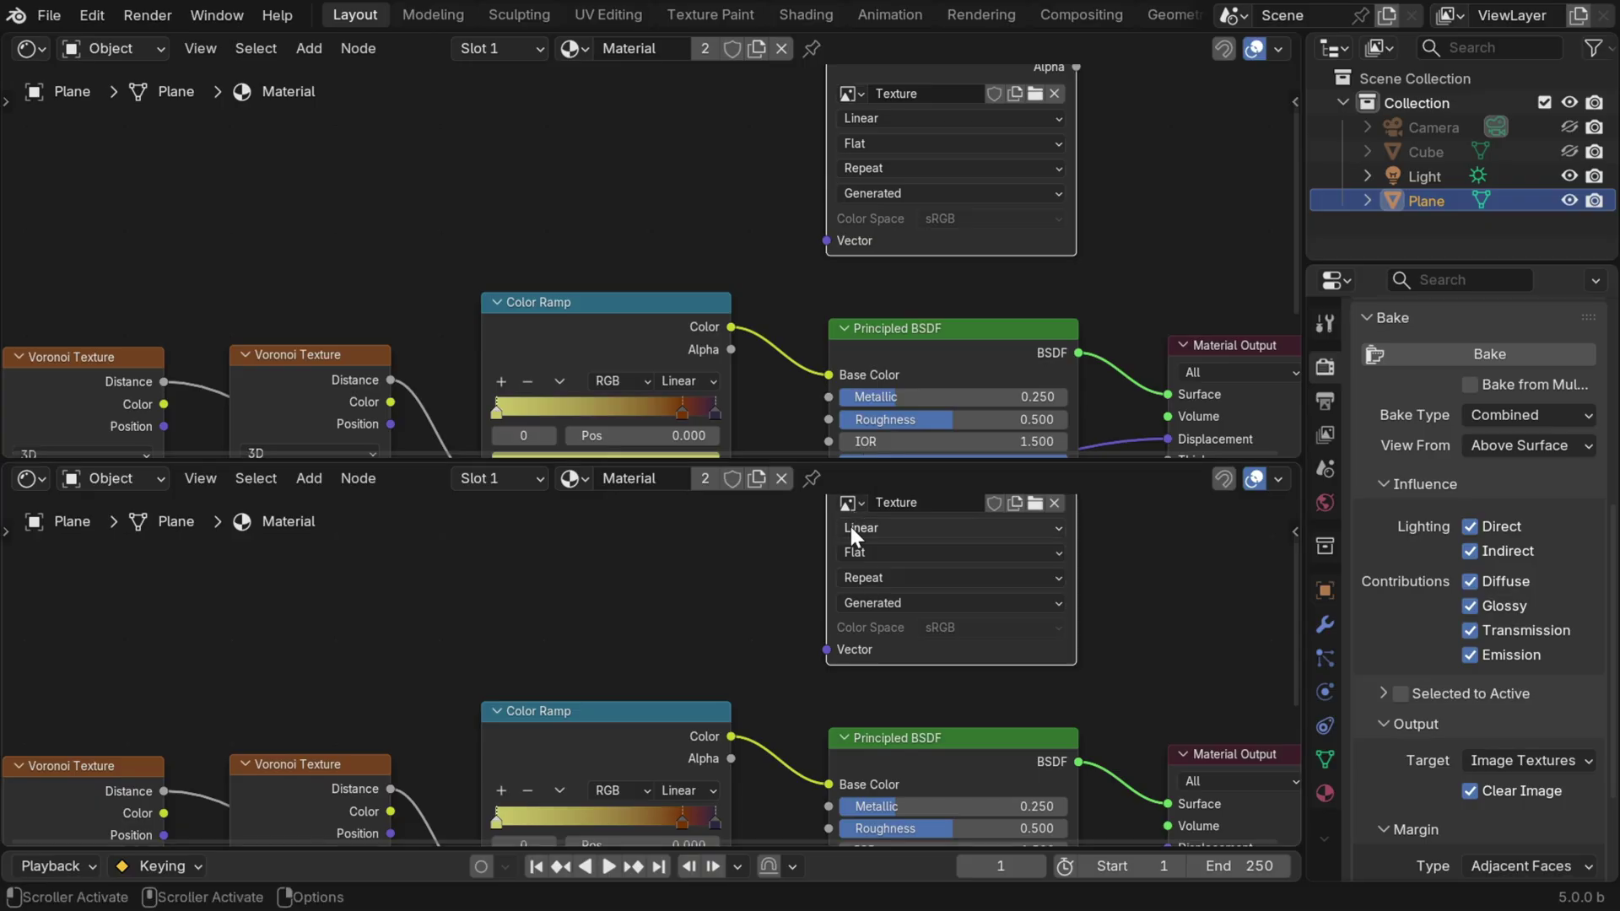
middle_drag(850, 530, 852, 645)
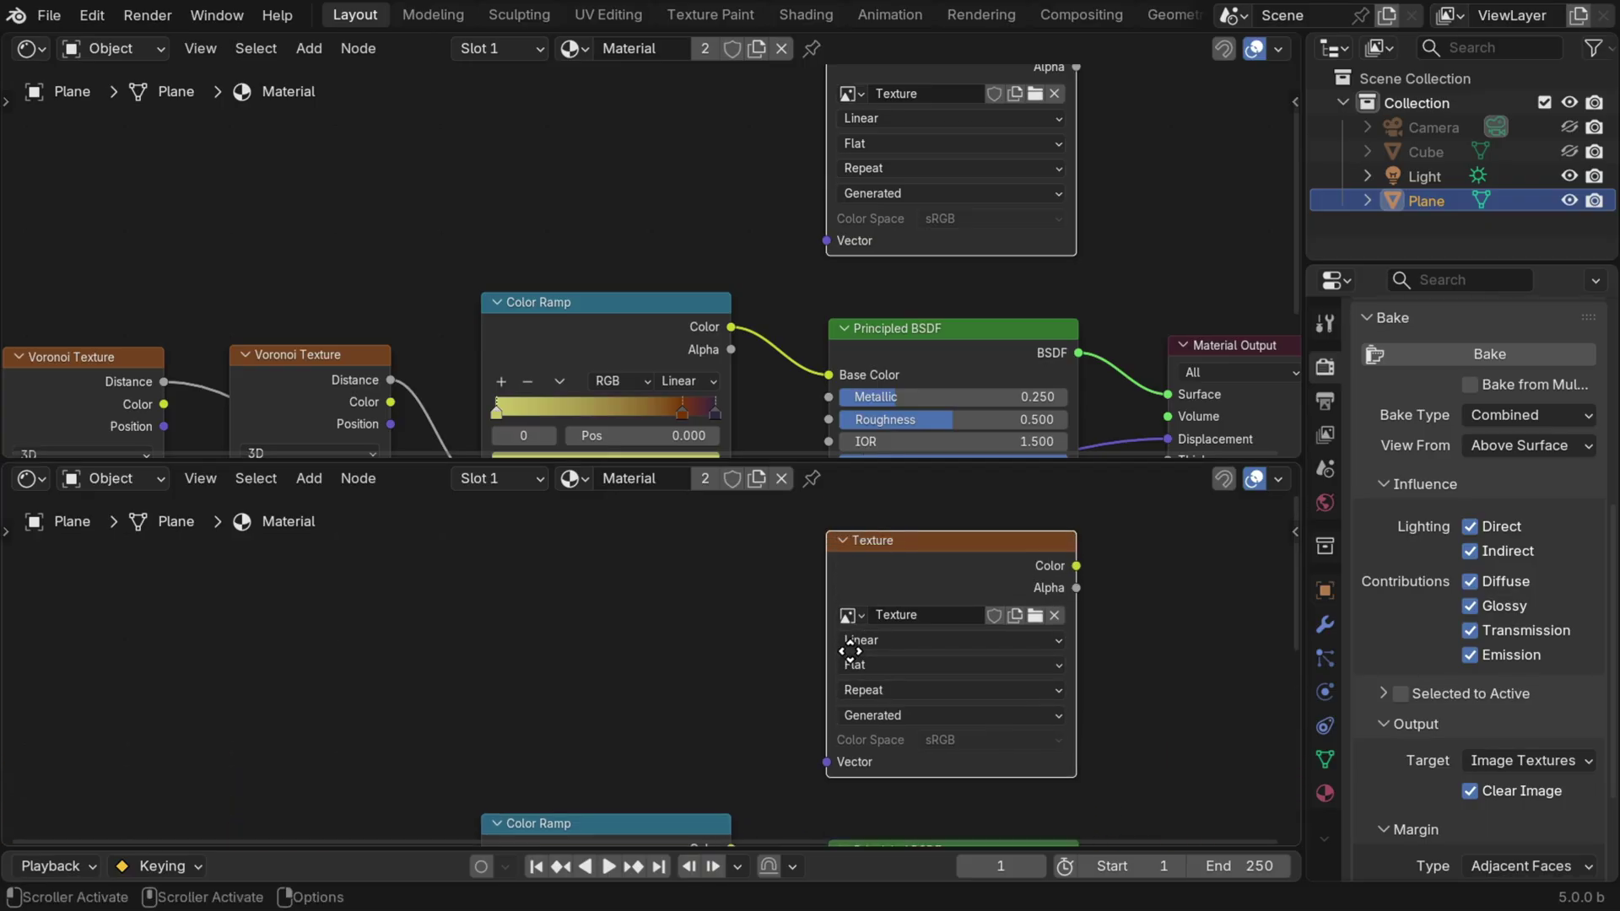
Step: Make the upper area an Image Editor displaying the Texture image
click(24, 49)
click(45, 135)
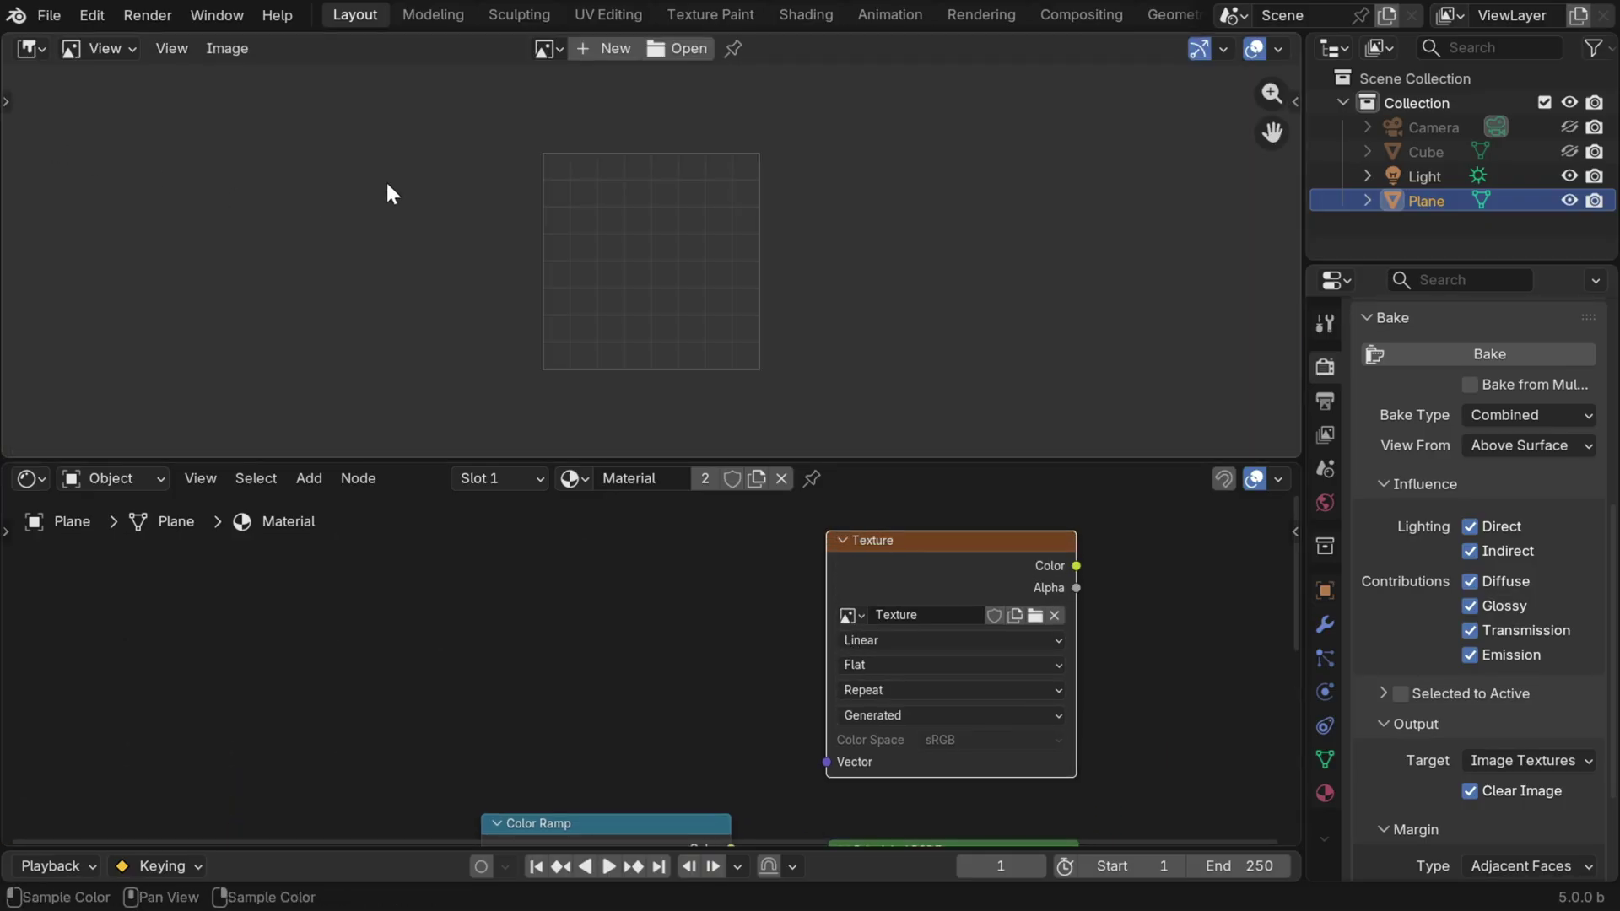
click(547, 48)
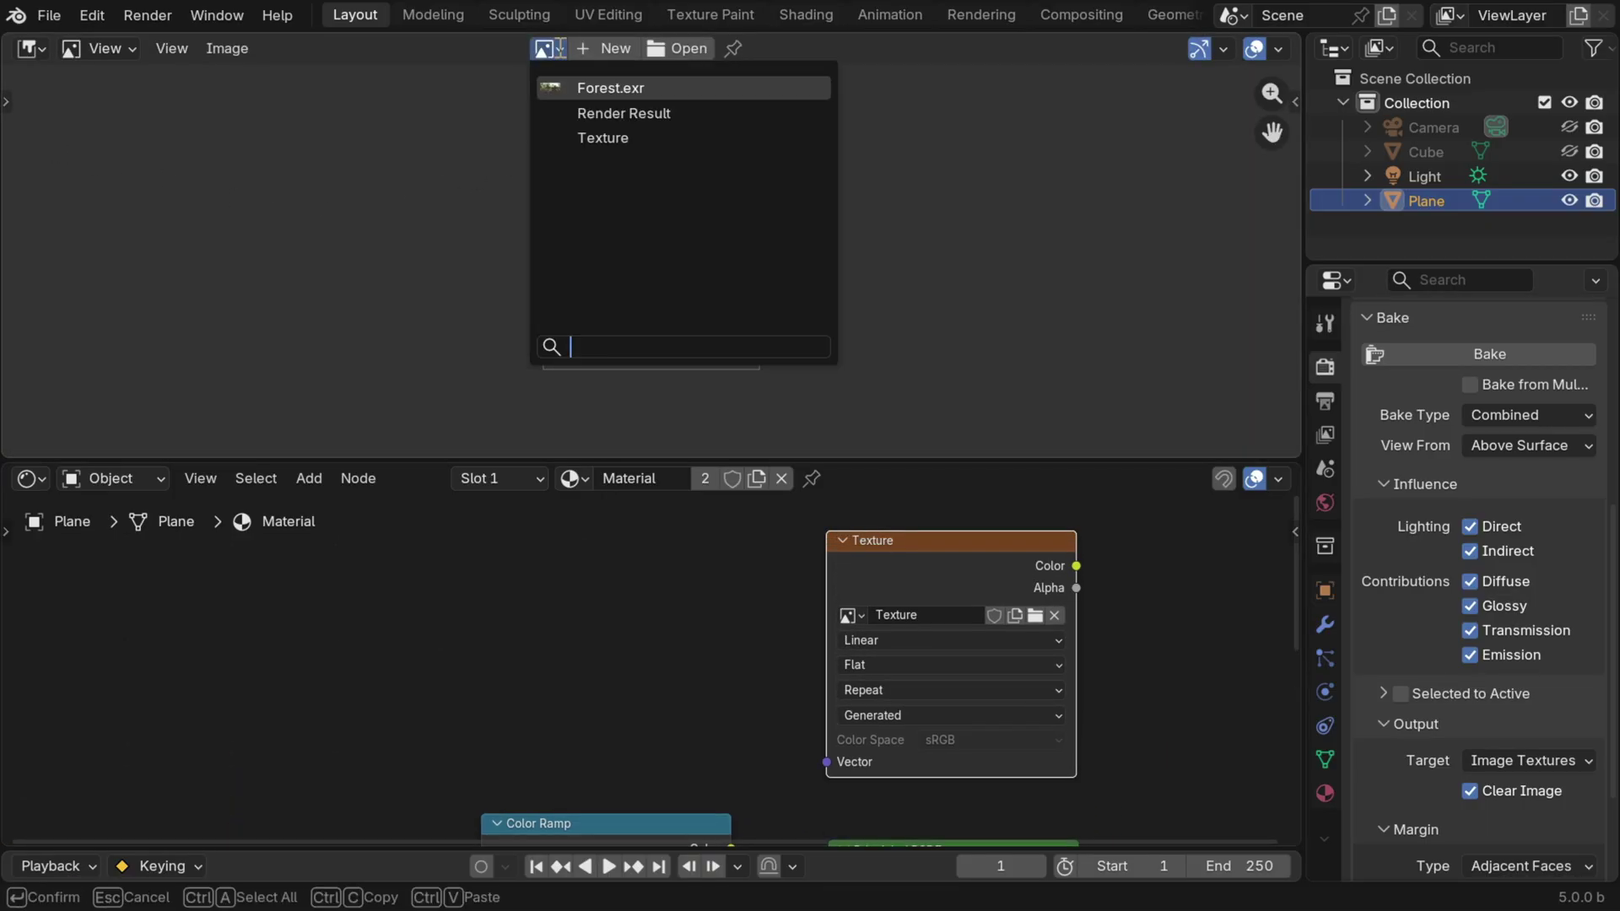
click(596, 138)
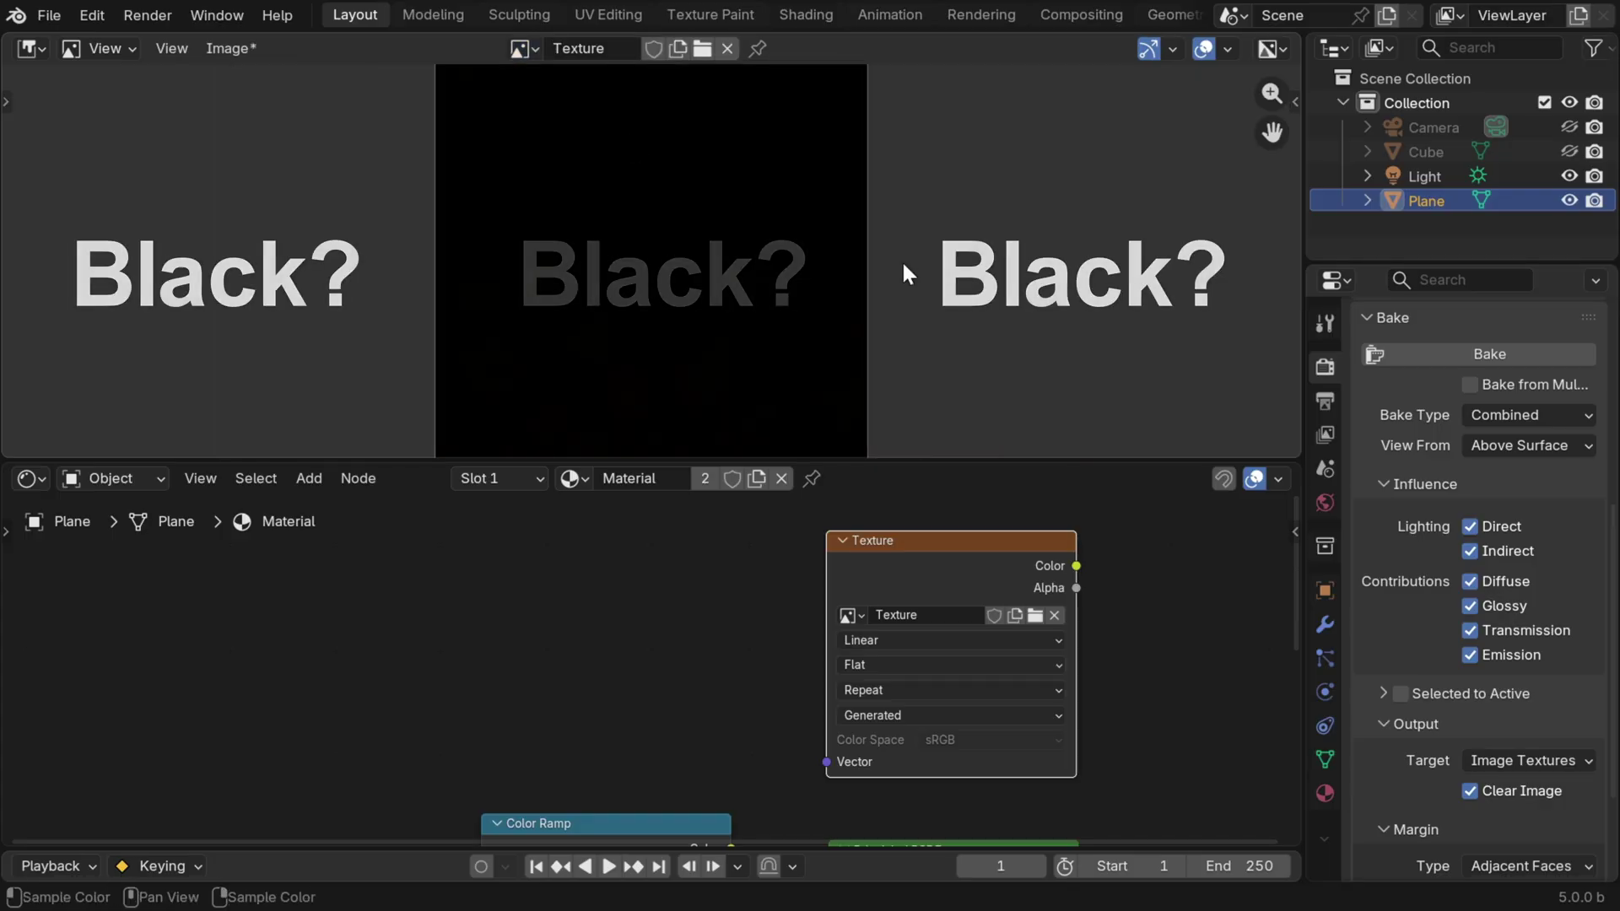
scroll(903, 266, up, 1)
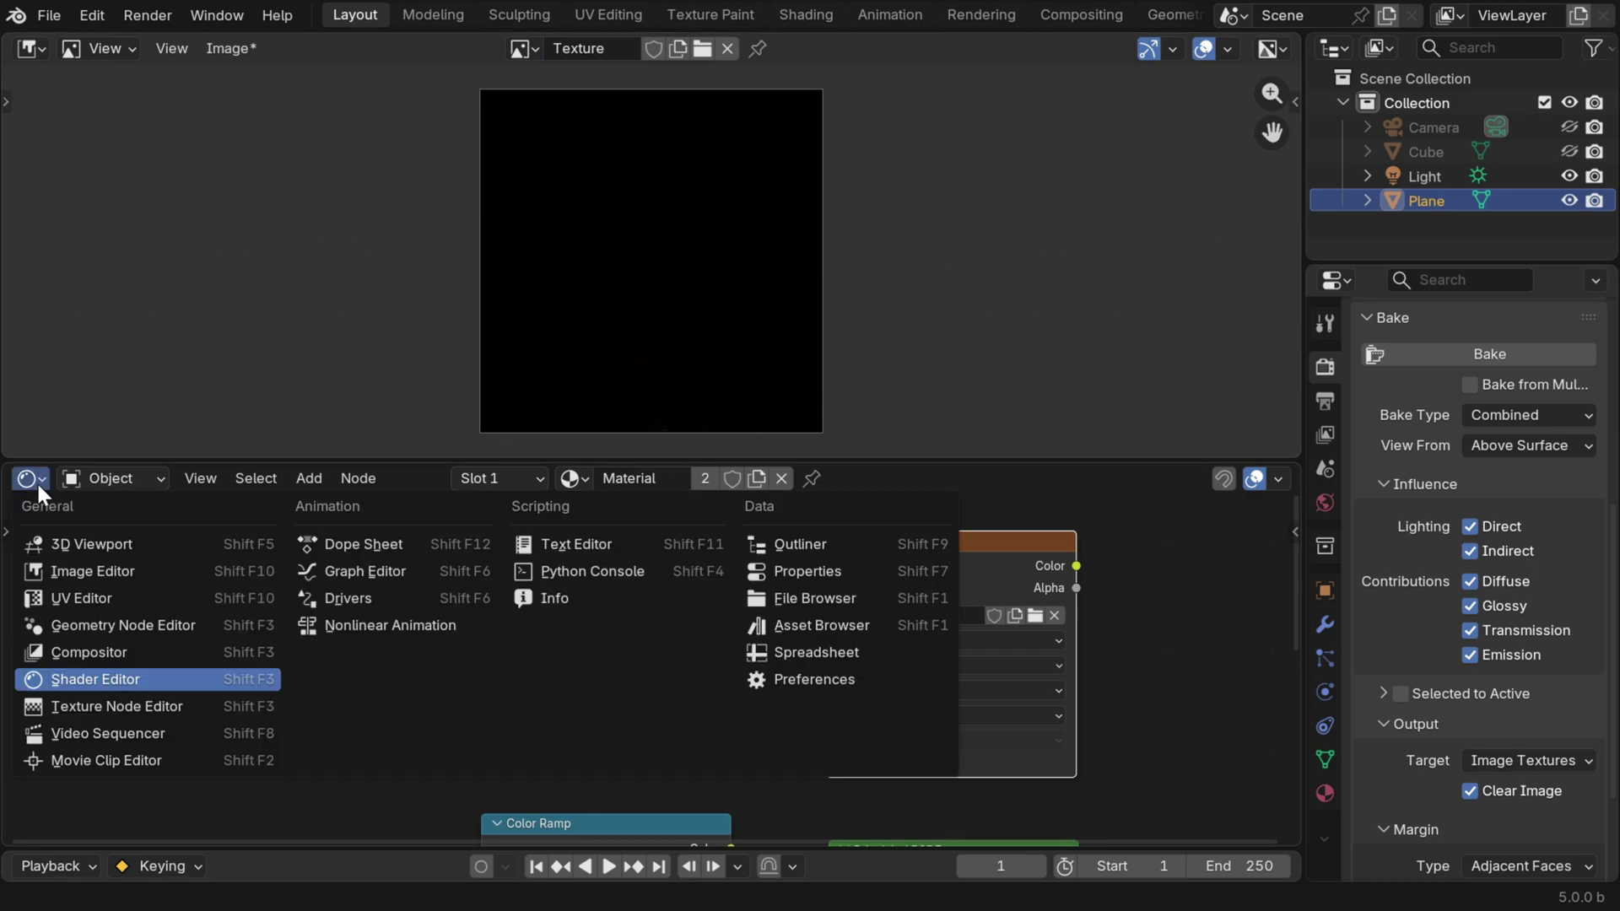
Step: Turn the lower area into a 3D Viewport, keep the Cube hidden and exclude it from rendering
click(58, 544)
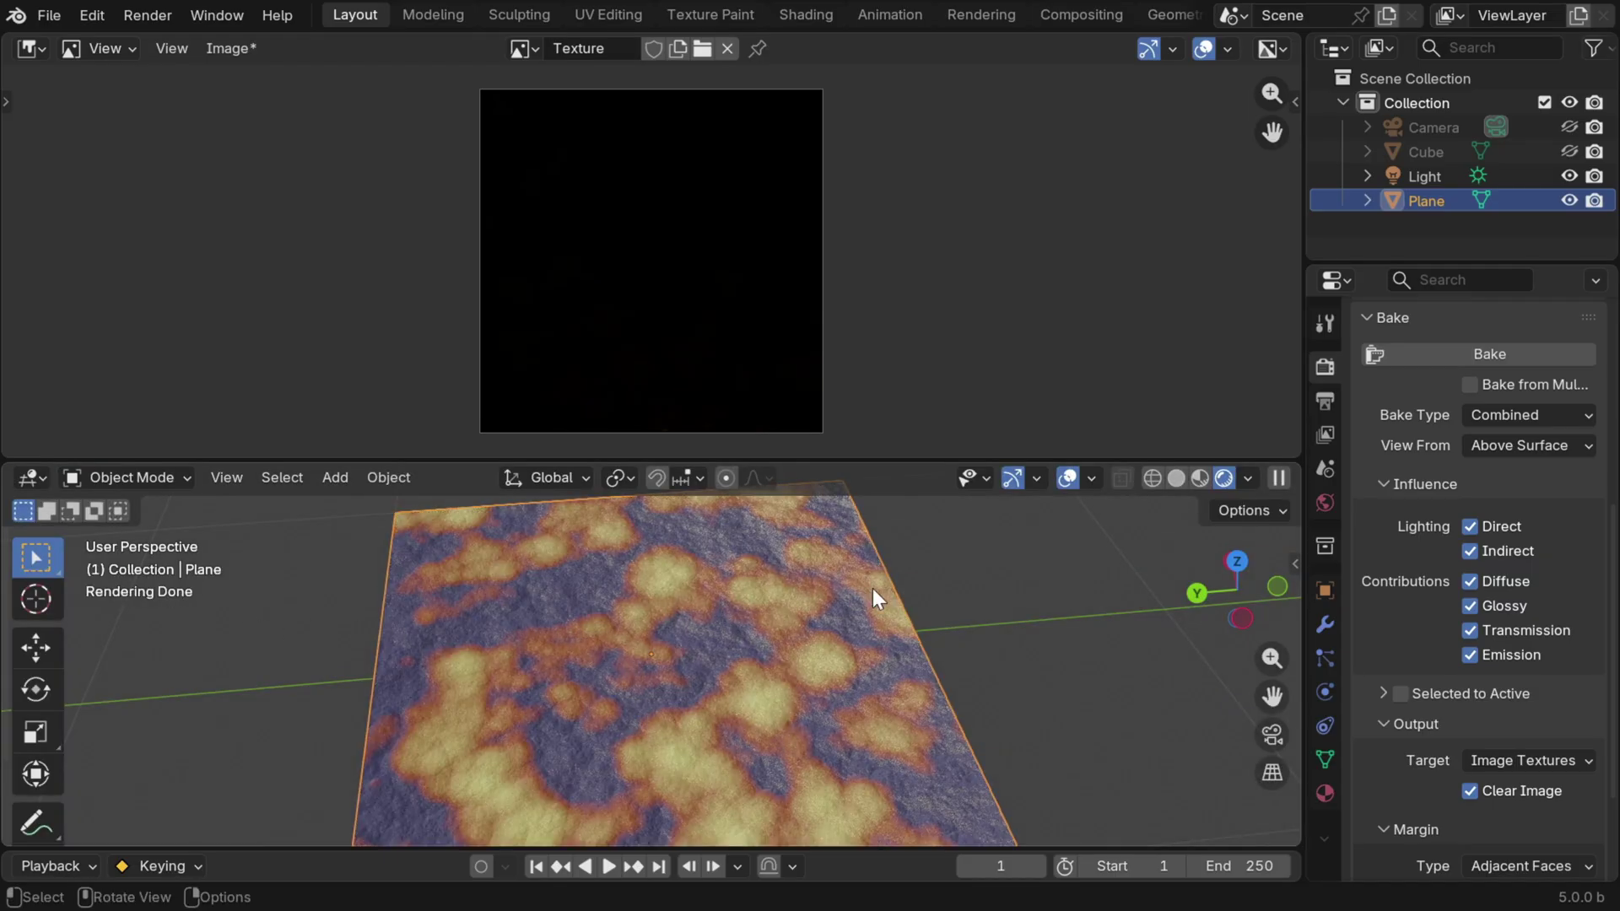
click(1570, 151)
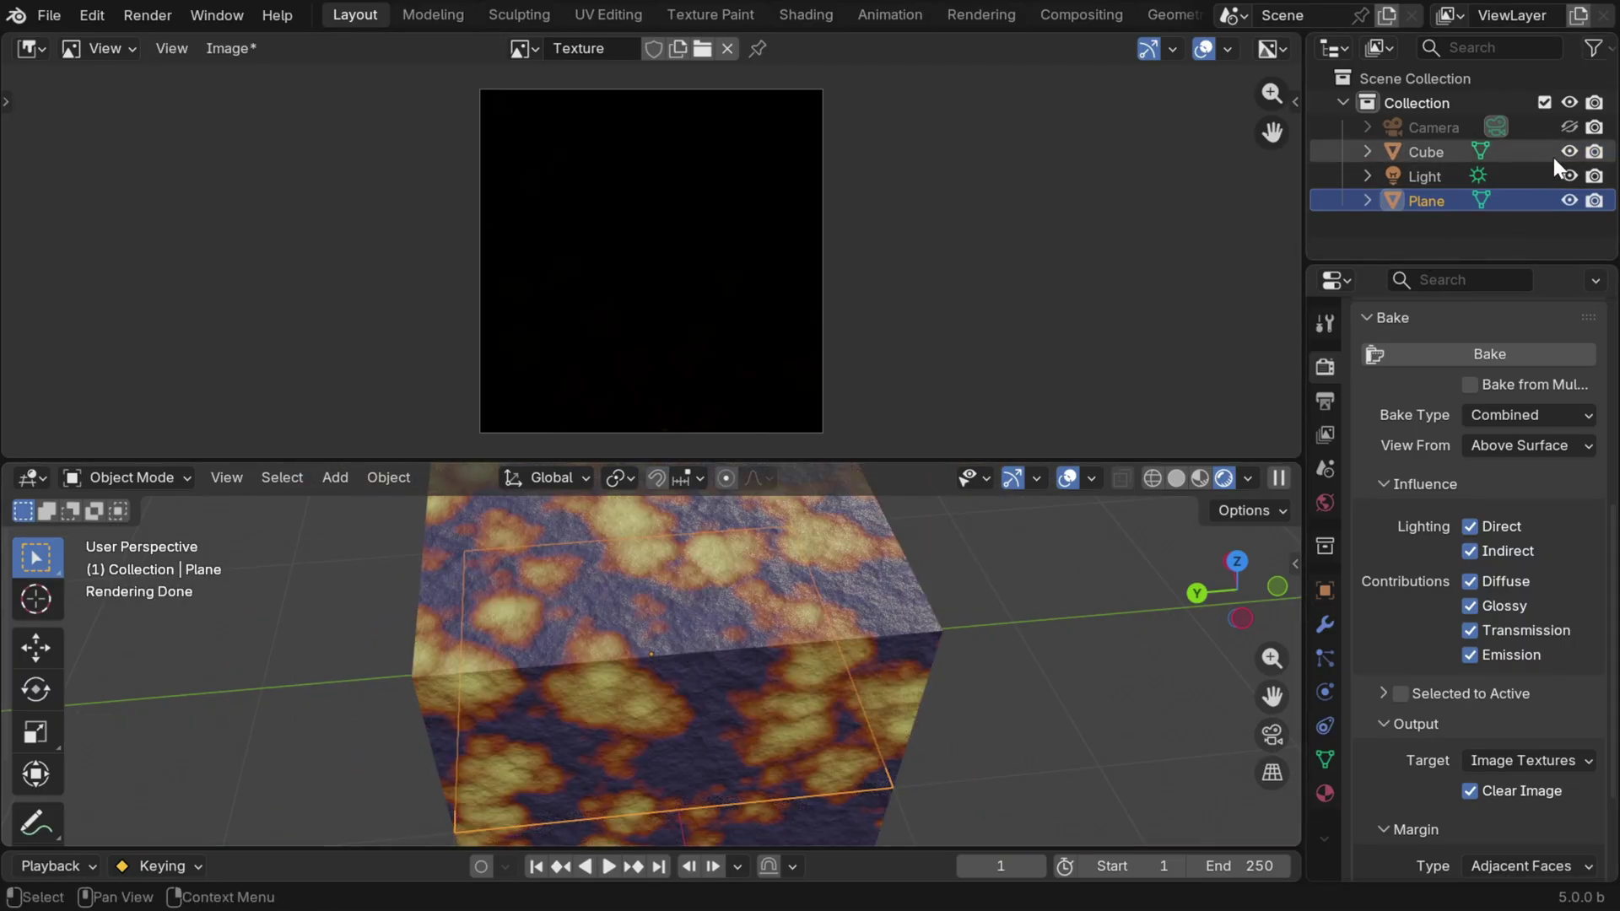
click(1569, 152)
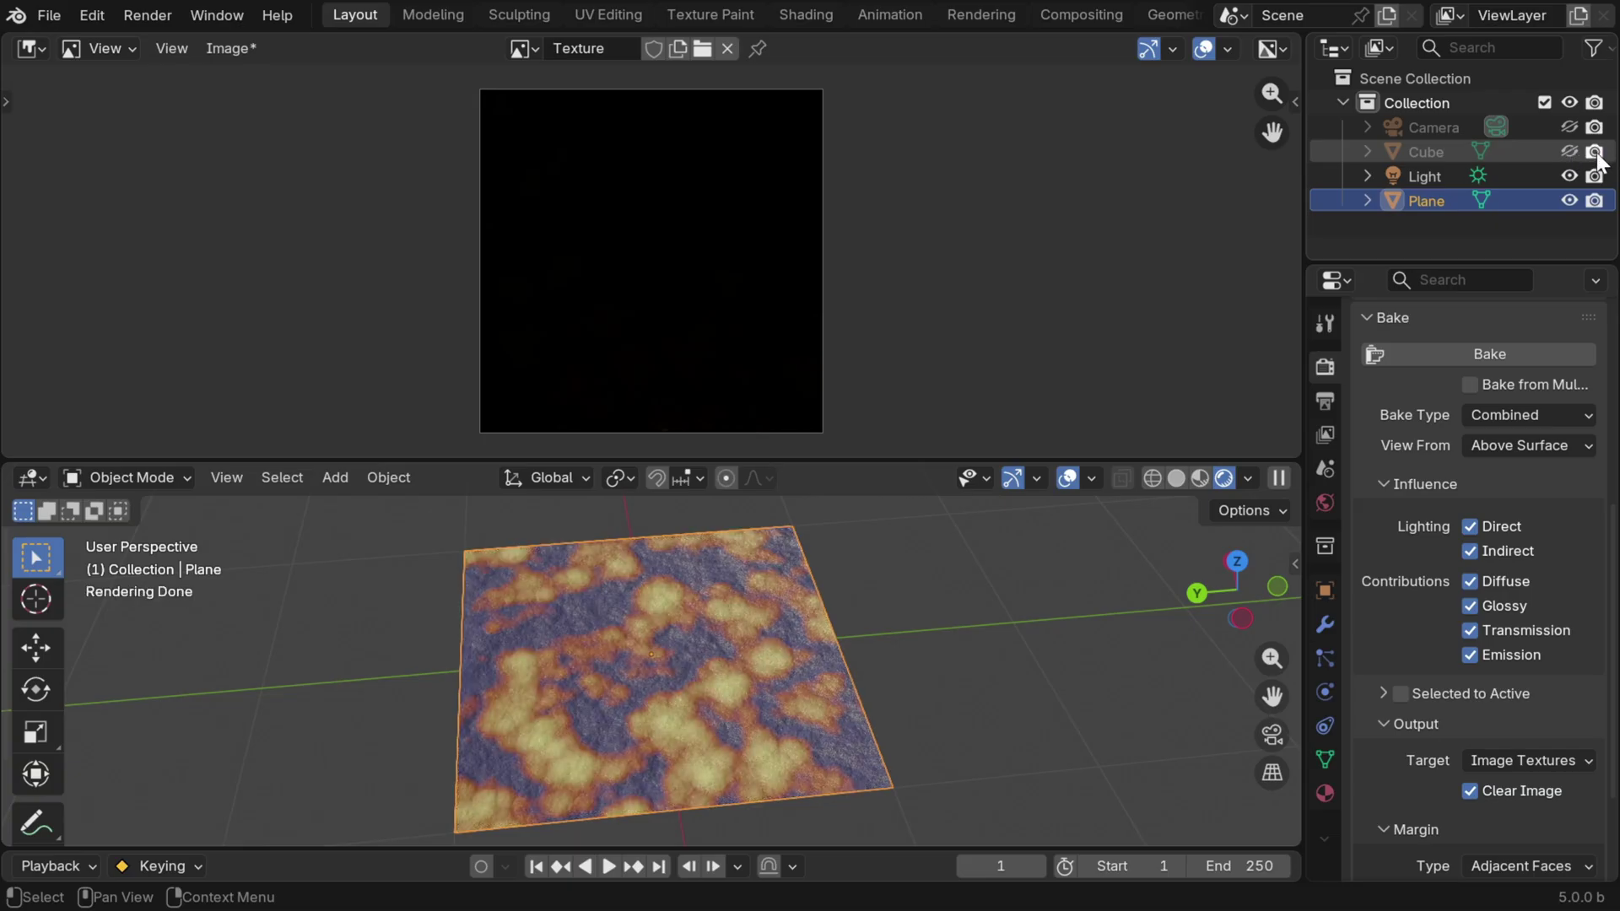
click(1596, 155)
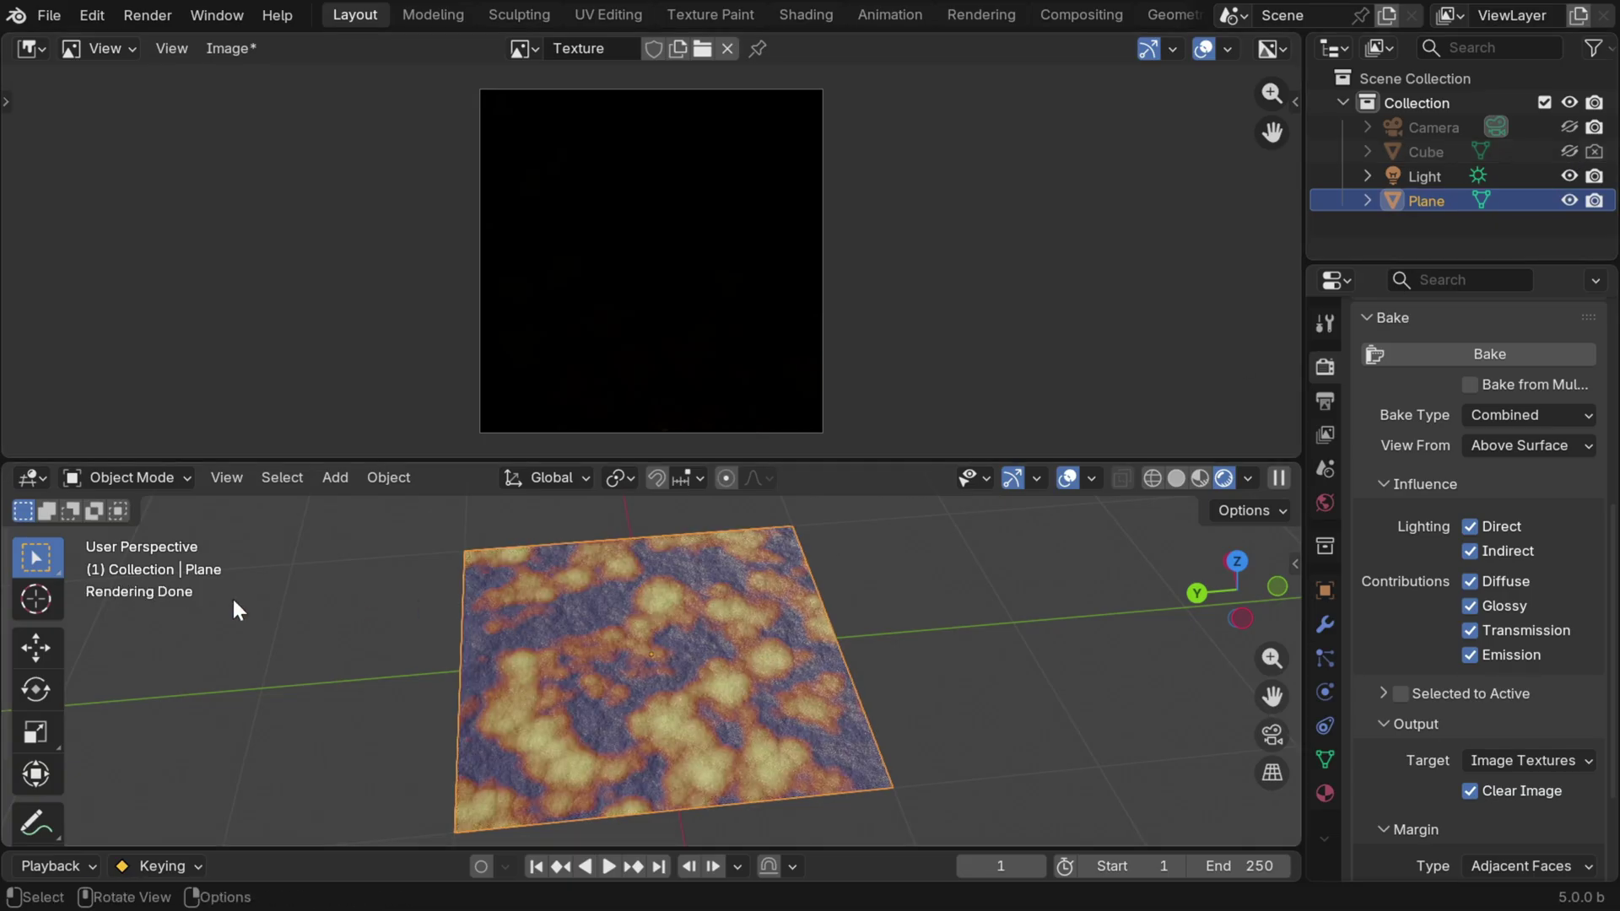
click(36, 474)
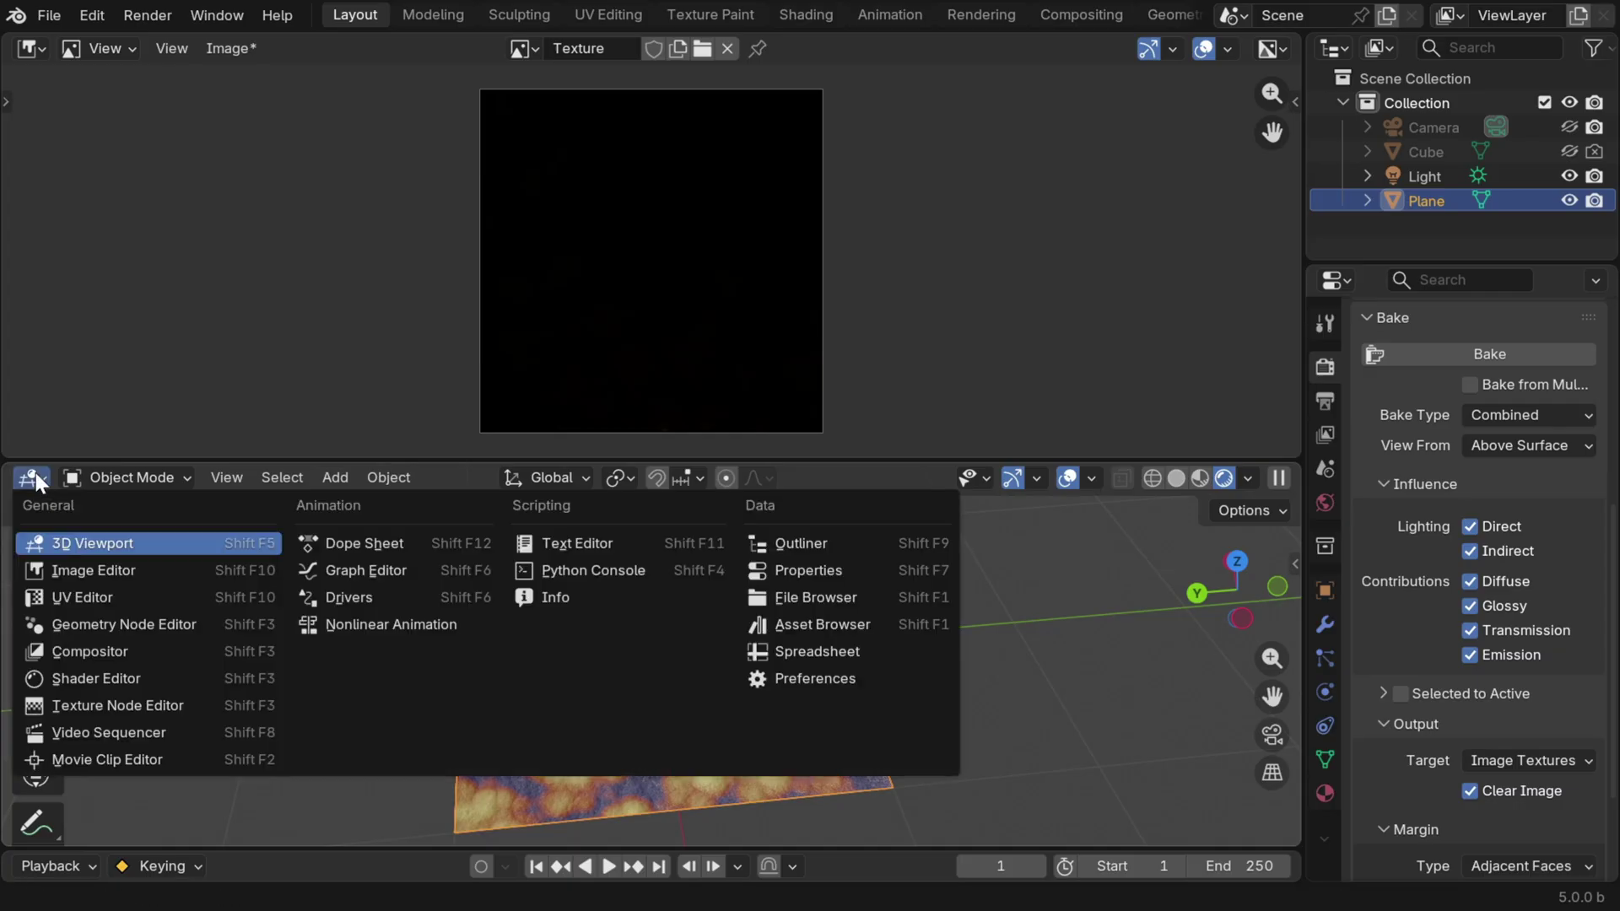
Step: Restore the Shader Editor below and re-bake the Combined Voronoi lava pattern into the Texture image
click(64, 675)
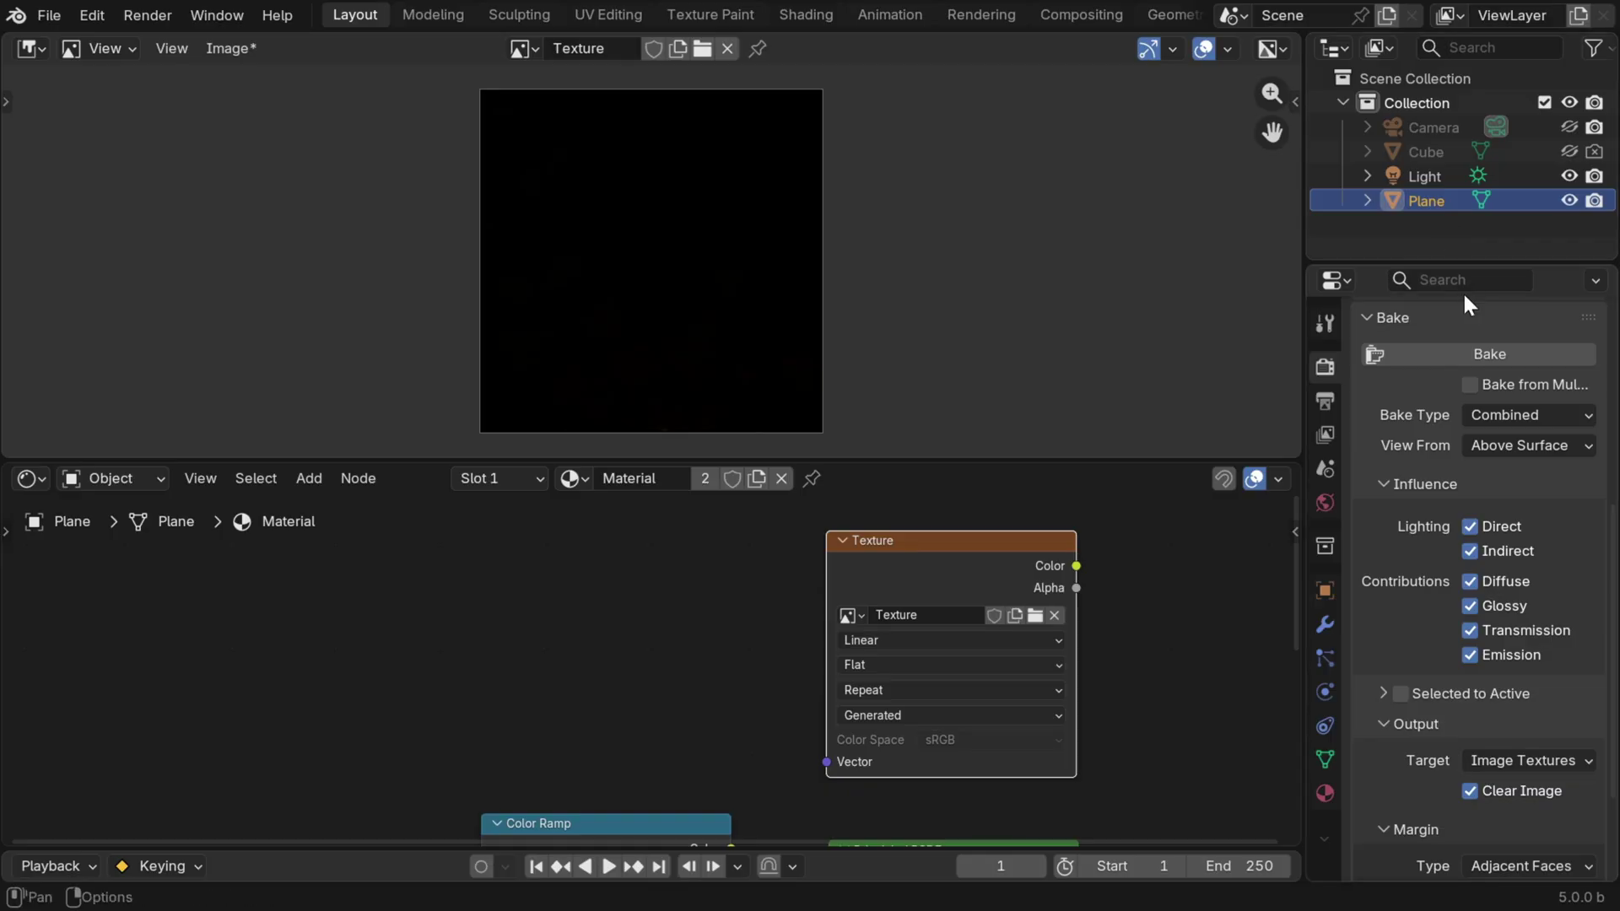
click(1512, 357)
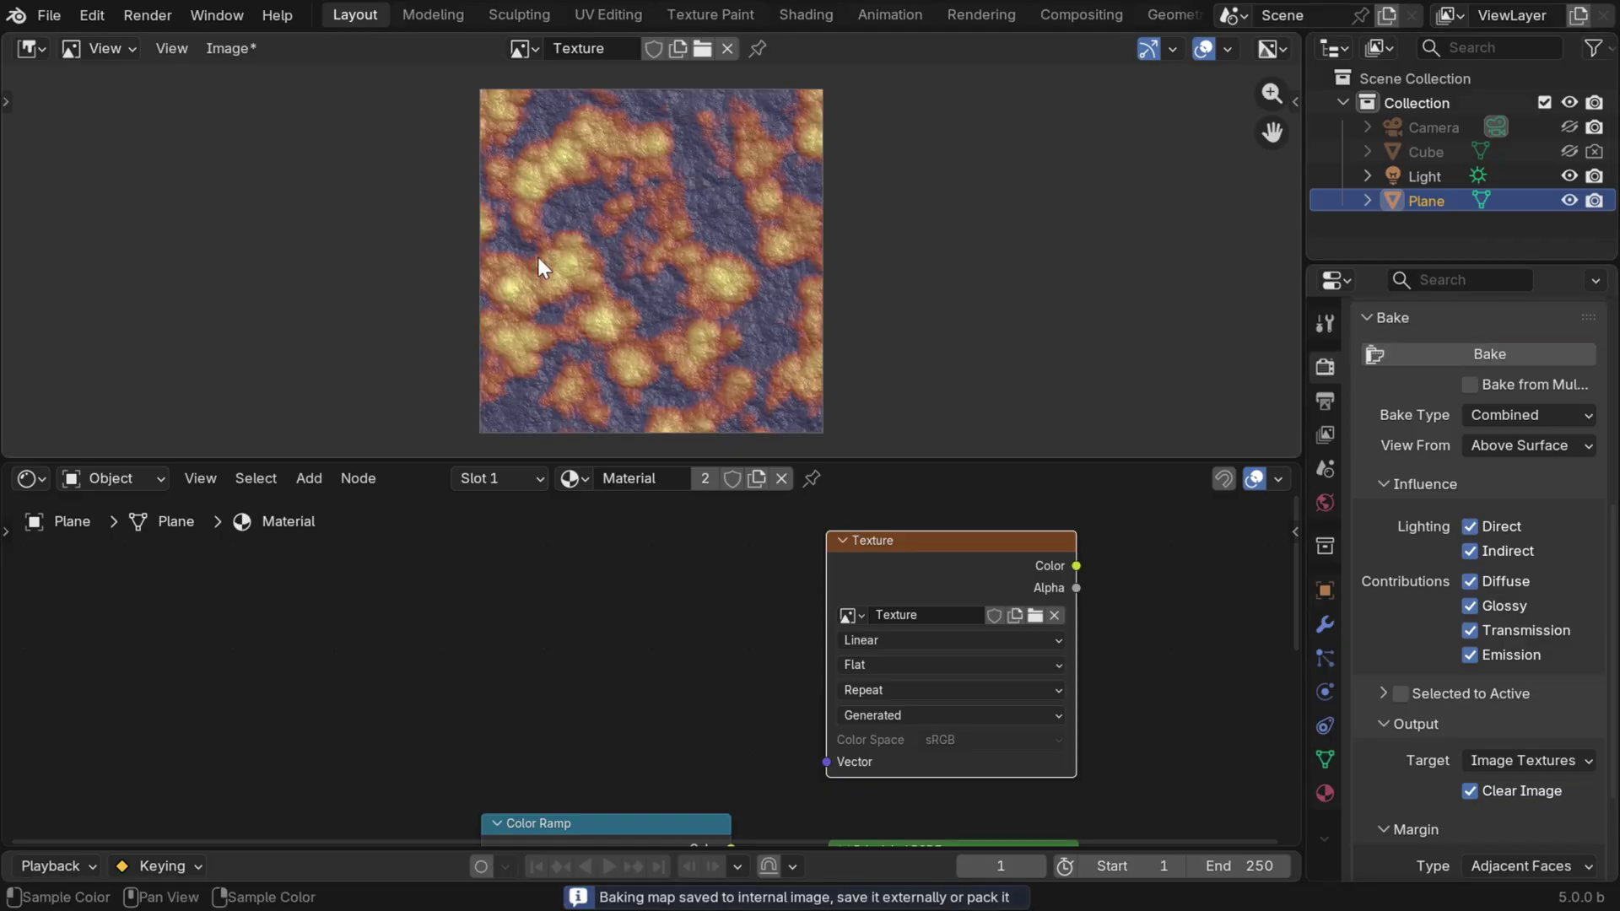
mouse_move(745, 303)
ctrl+middle_down()
mouse_move(717, 144)
mouse_move(722, 289)
ctrl+middle_up()
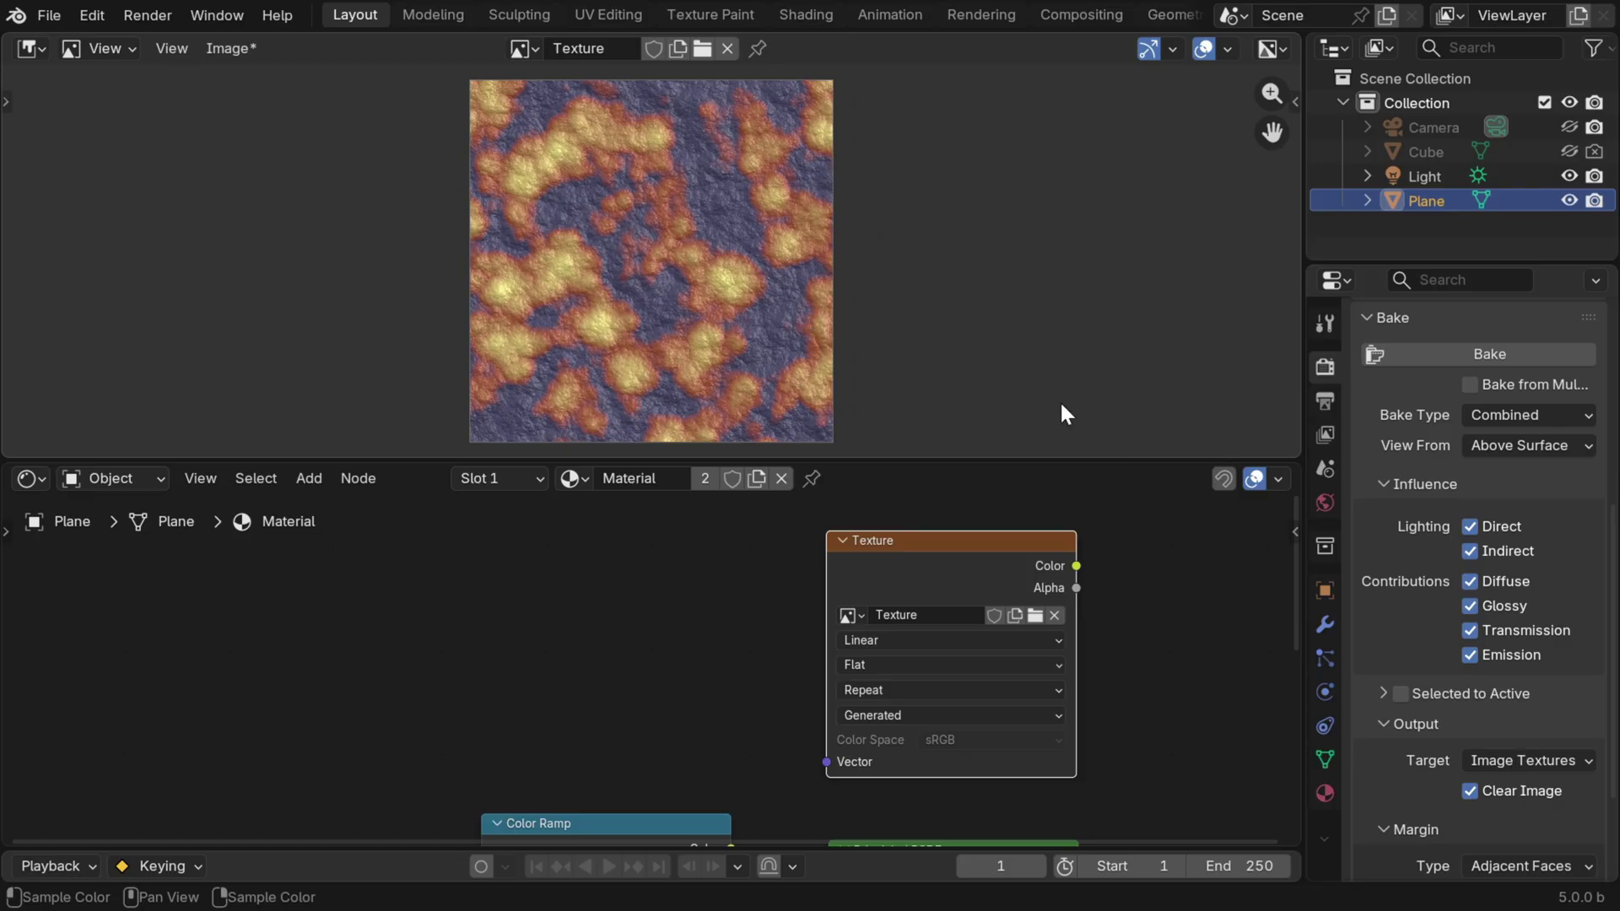
click(235, 48)
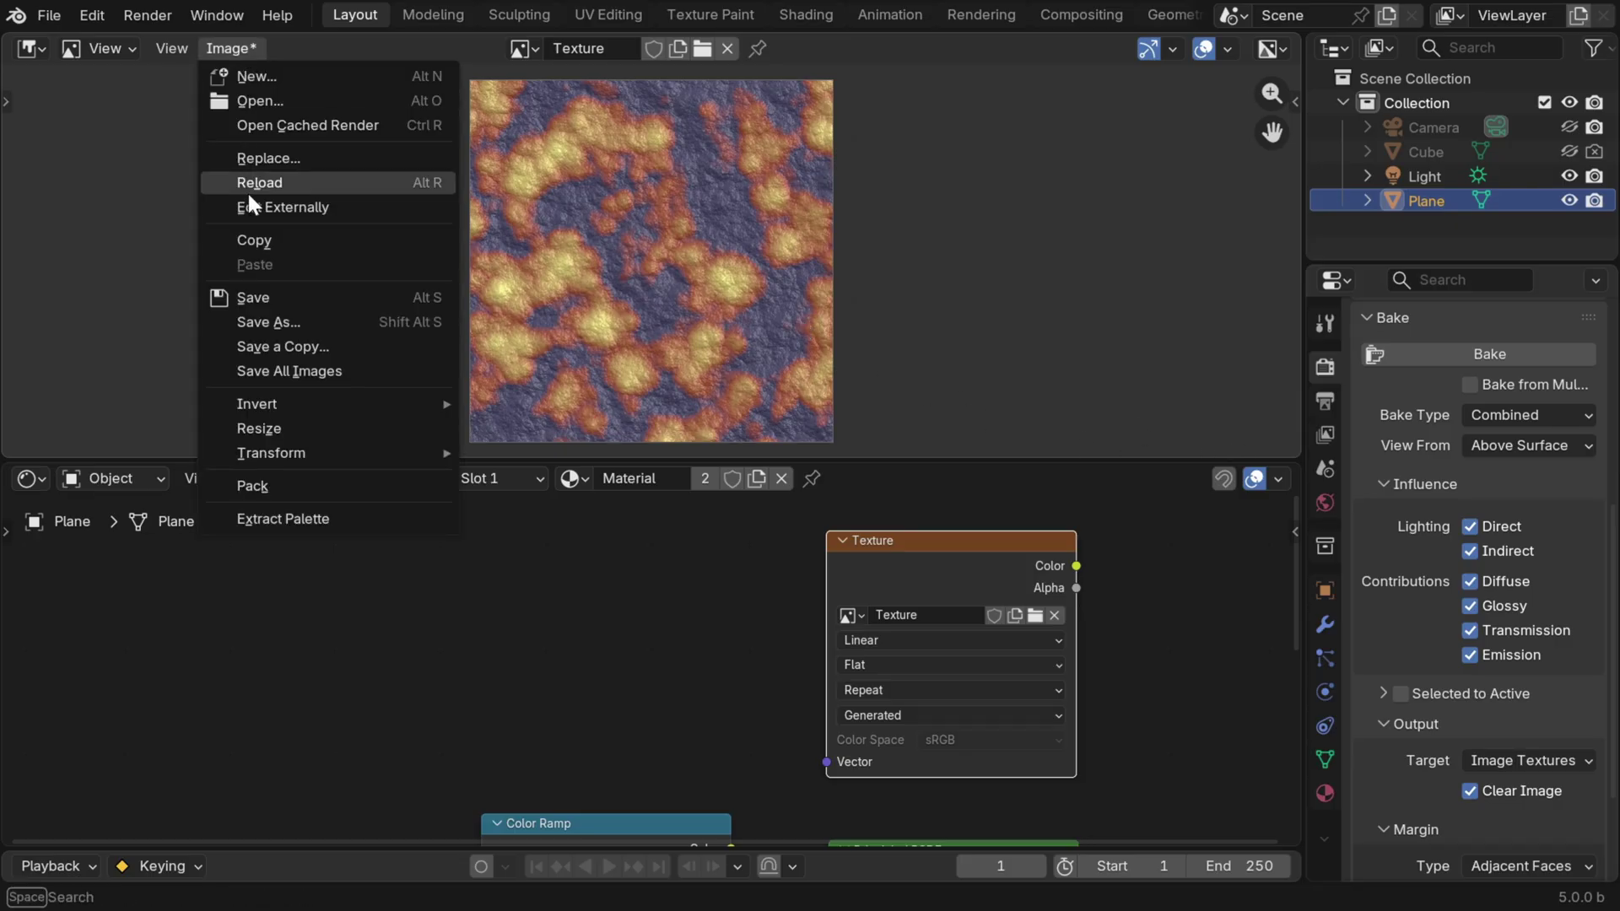
click(270, 311)
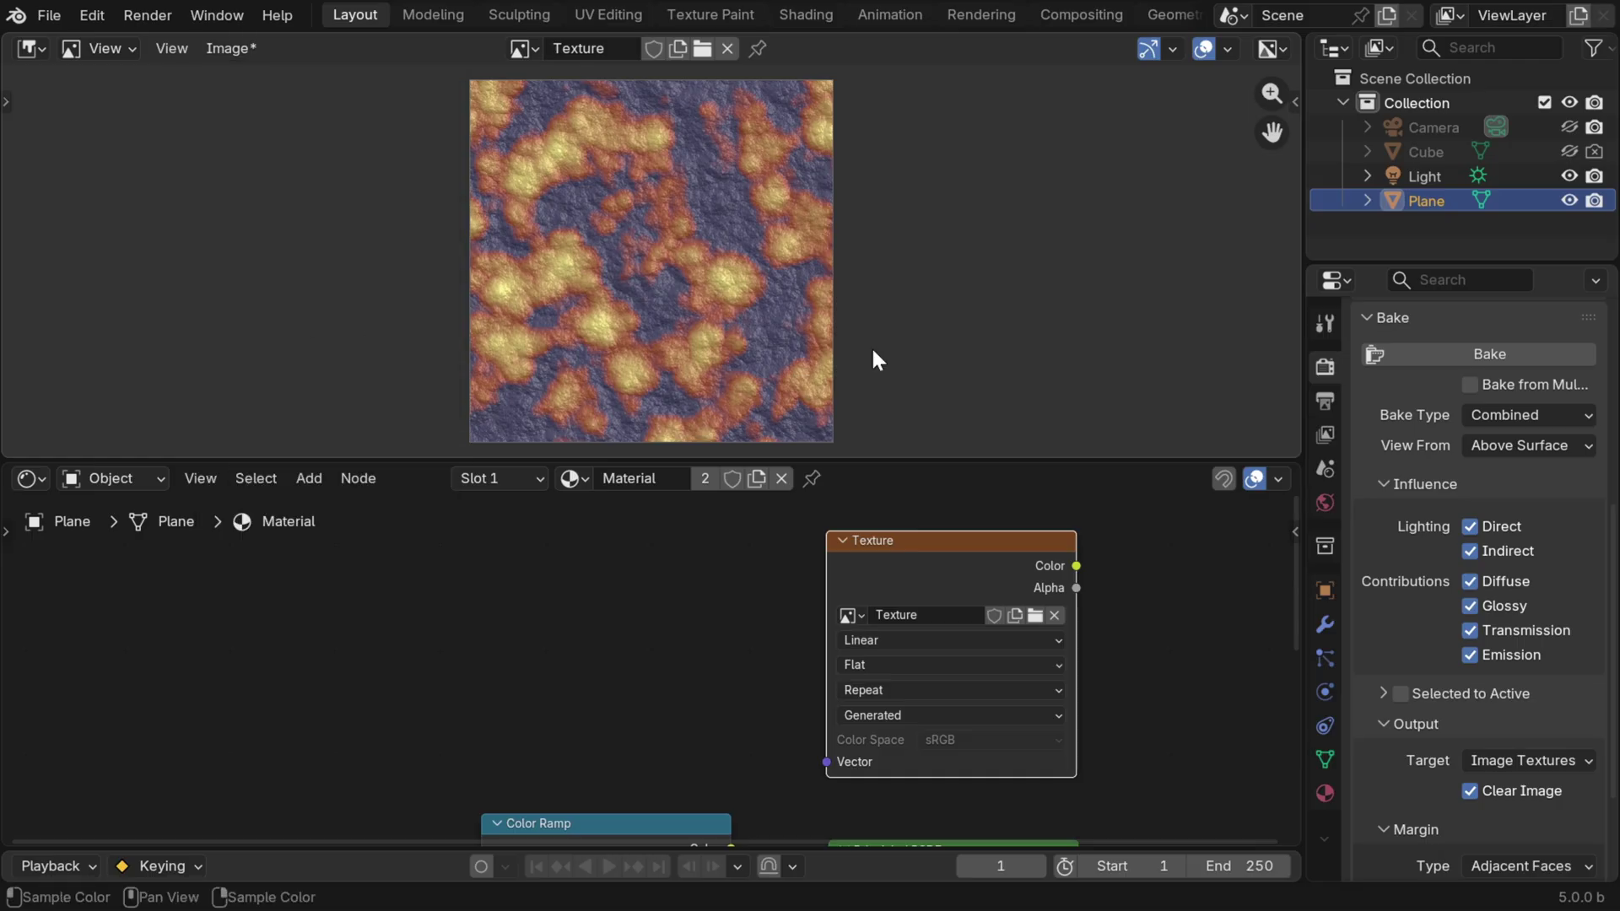
Step: Set the bake type to Normal and bake a tangent-space normal map into the Texture image
click(1512, 410)
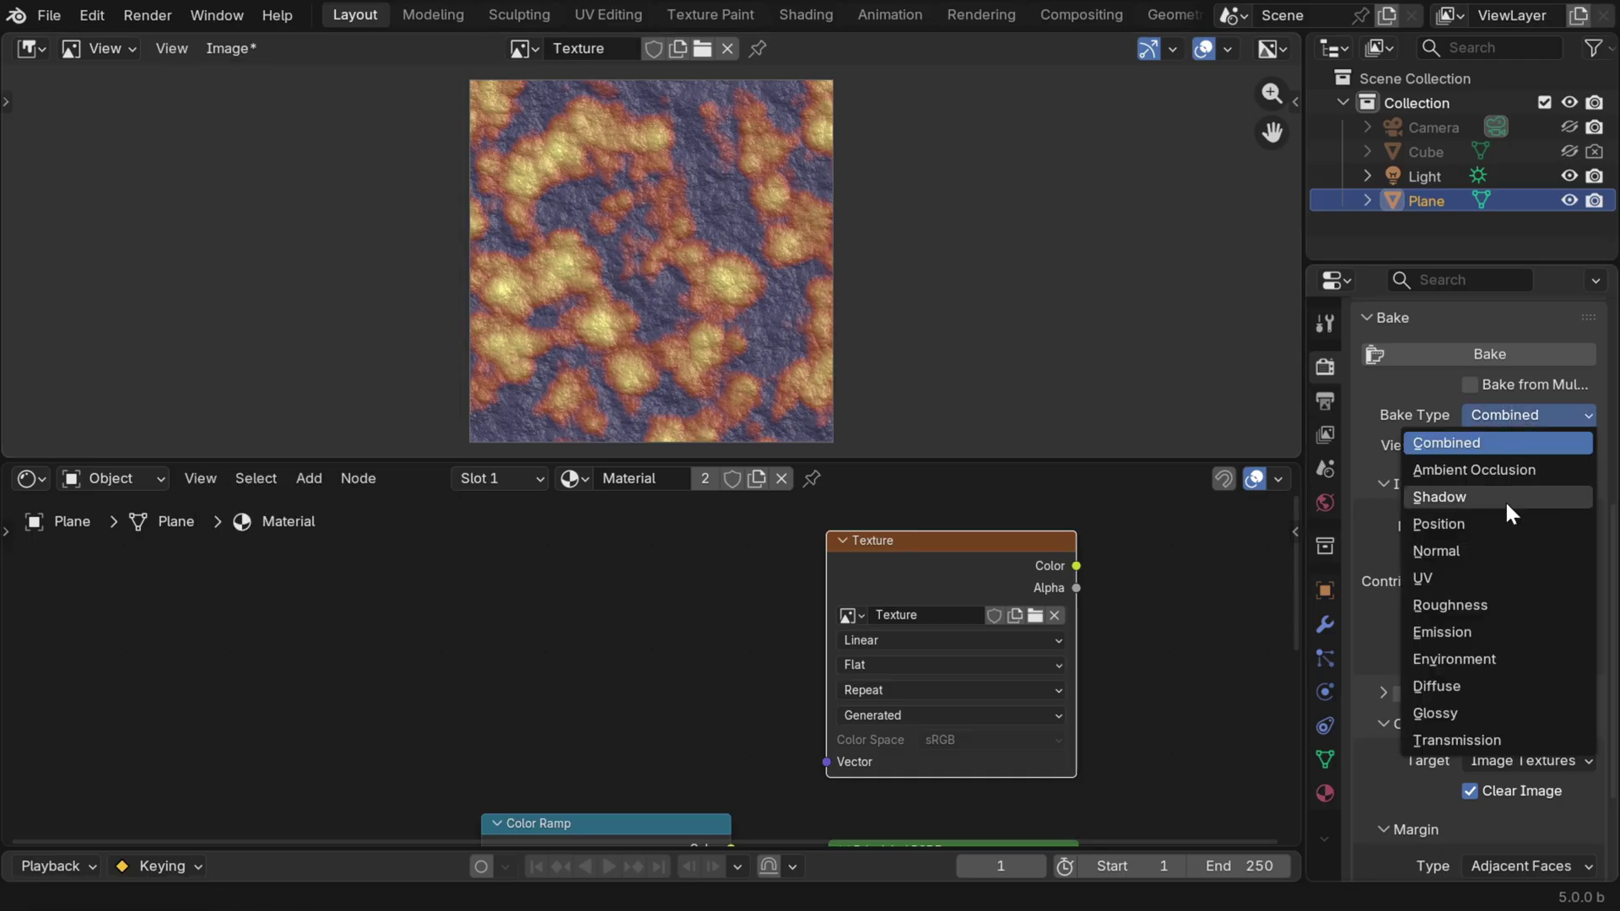
click(1498, 543)
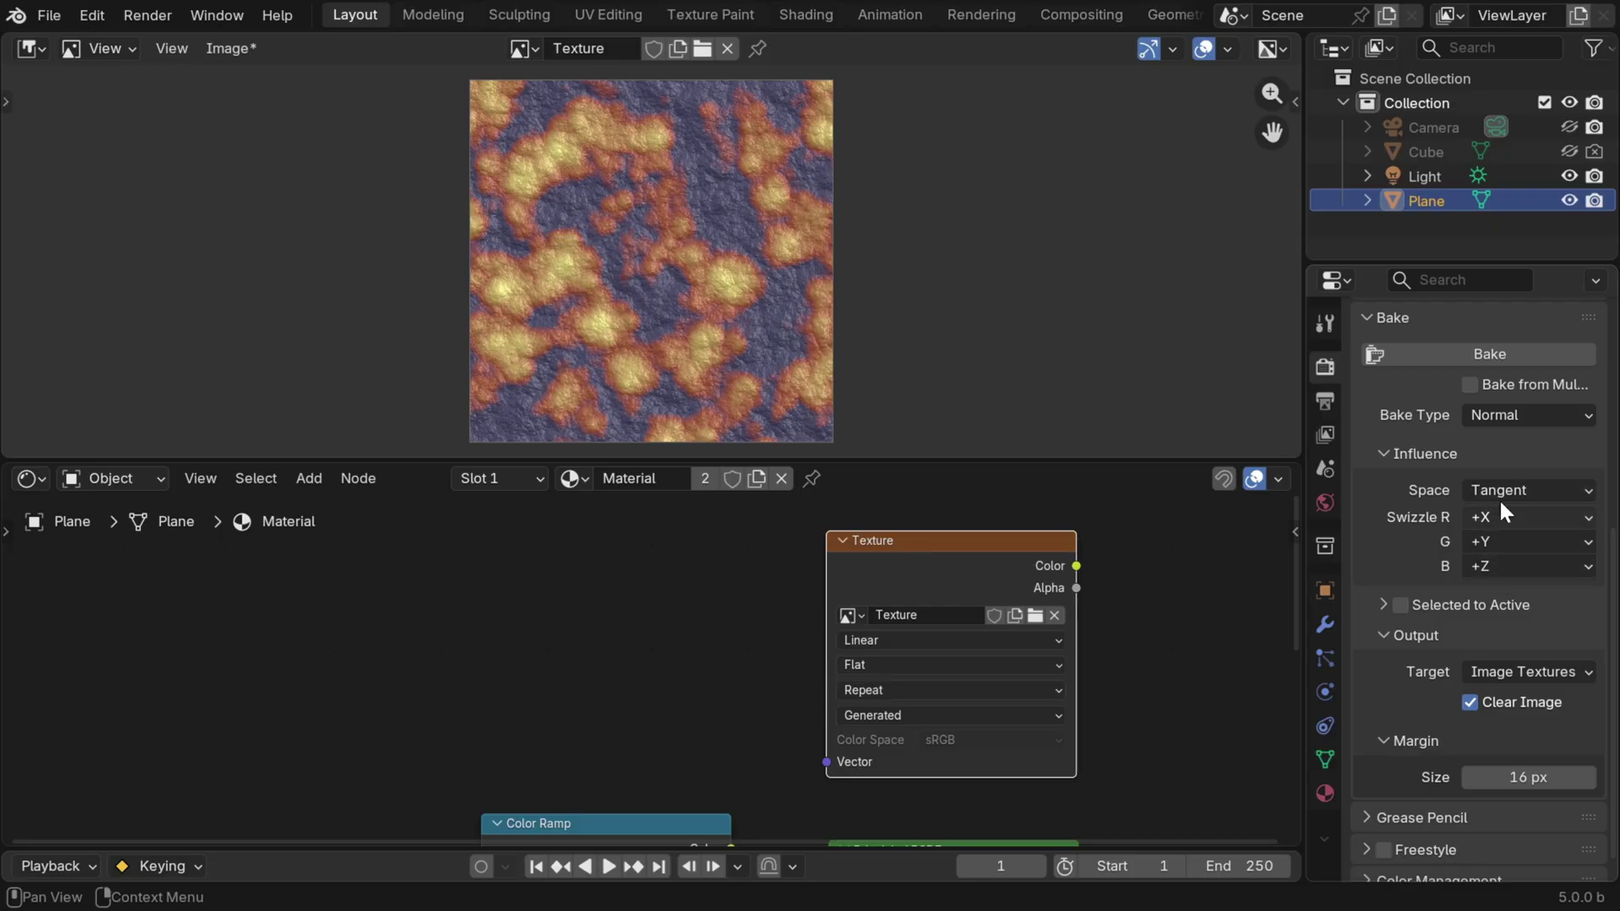
click(1488, 354)
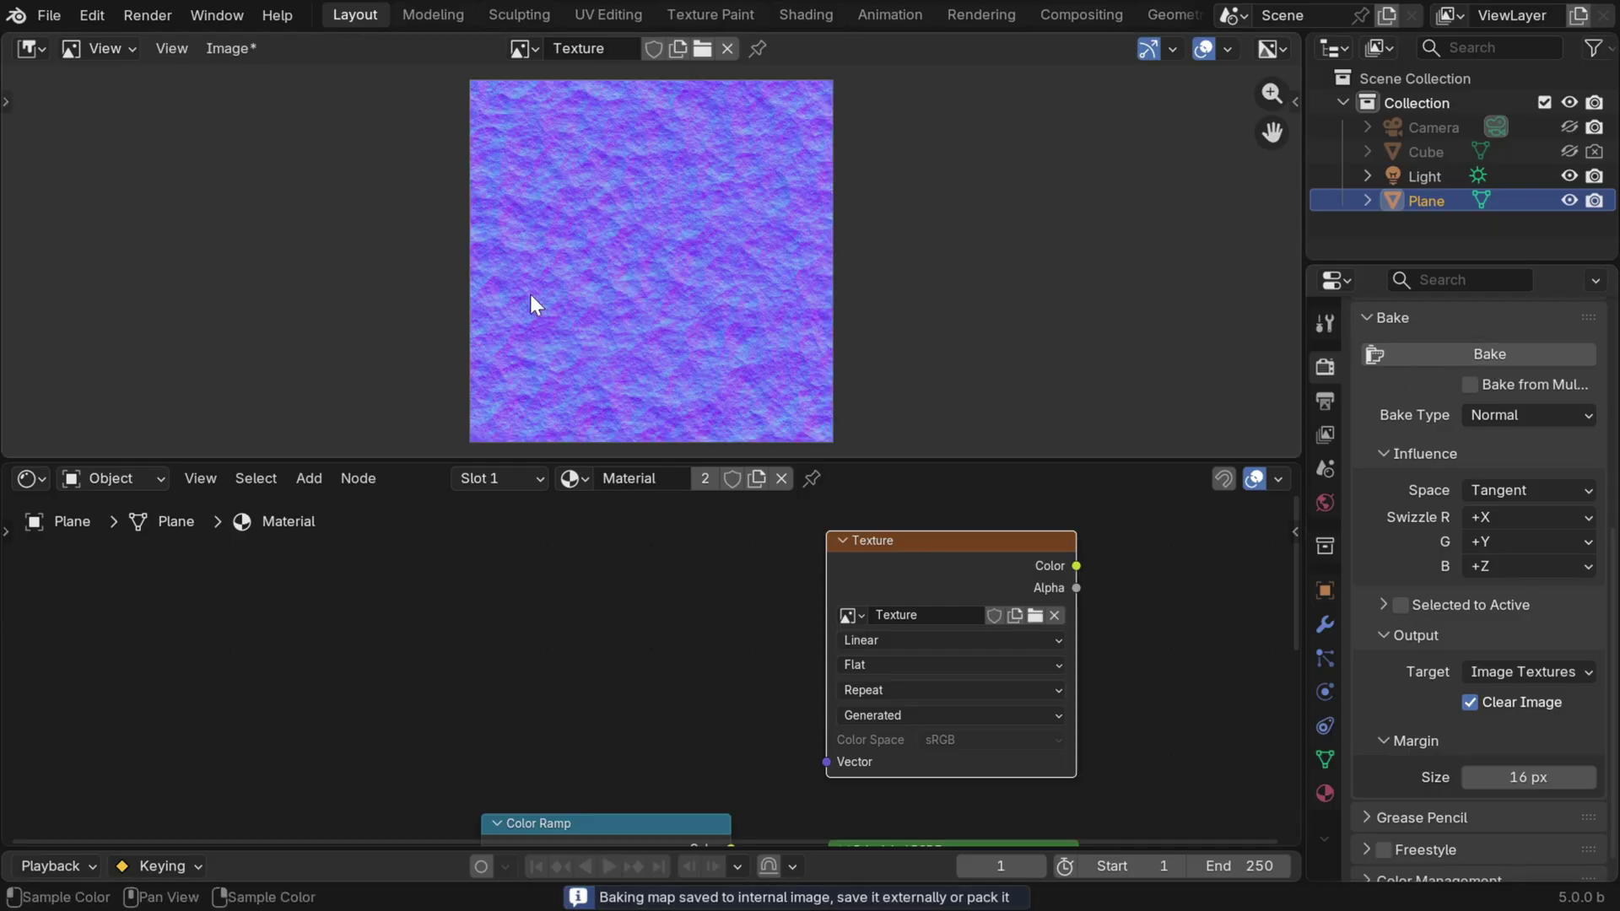
click(225, 49)
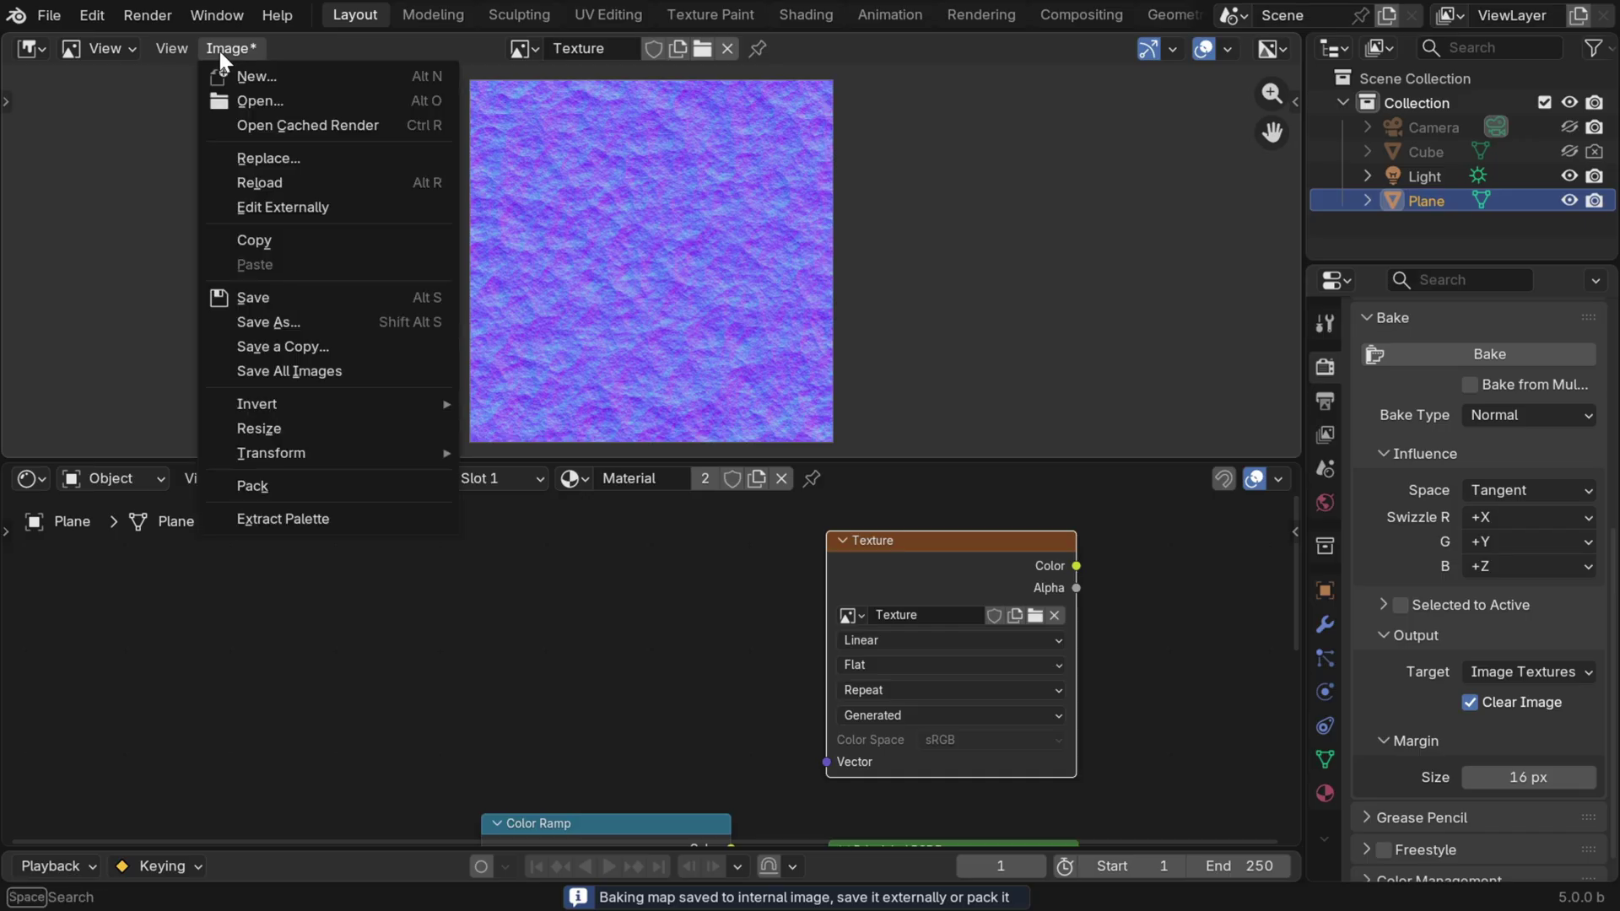
click(263, 321)
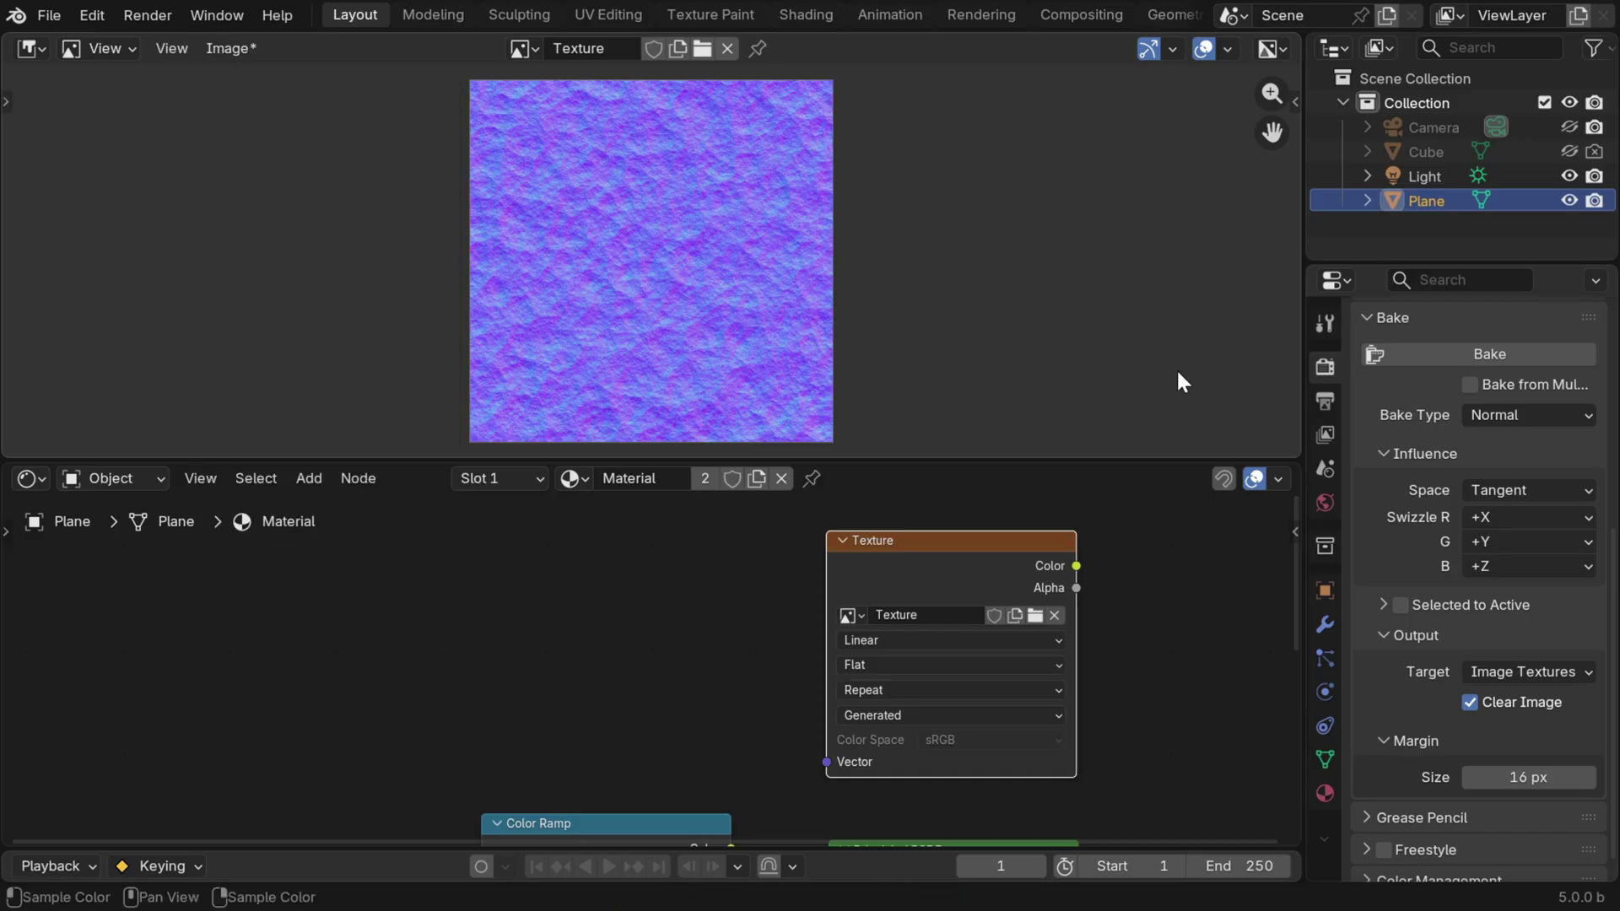